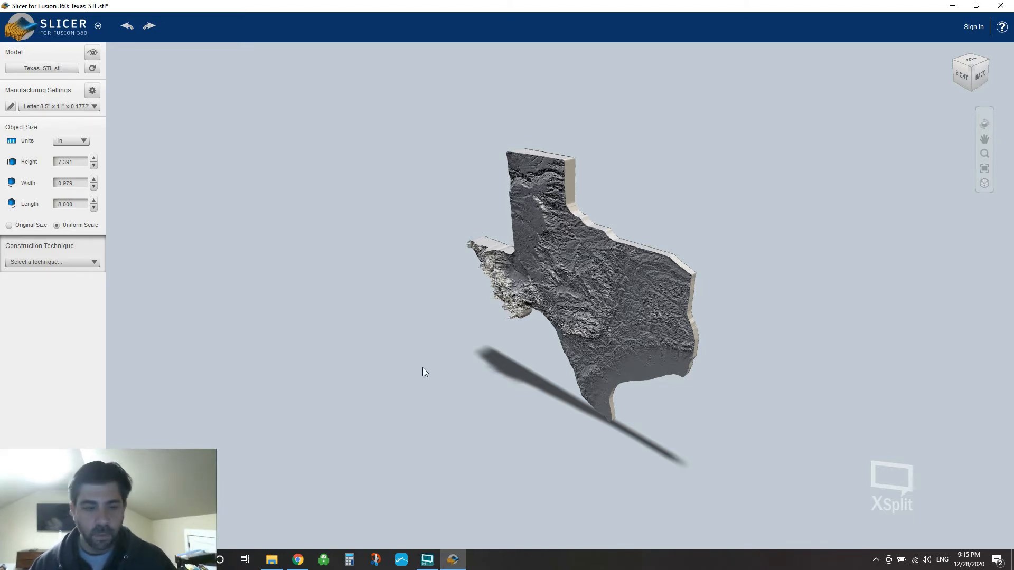
Switch to Chrome and view the Autodesk Knowledge Network download page, reached from the Google results for "slicer for fusion 360"
left_click(296, 560)
key("ctrl+shift+Tab")
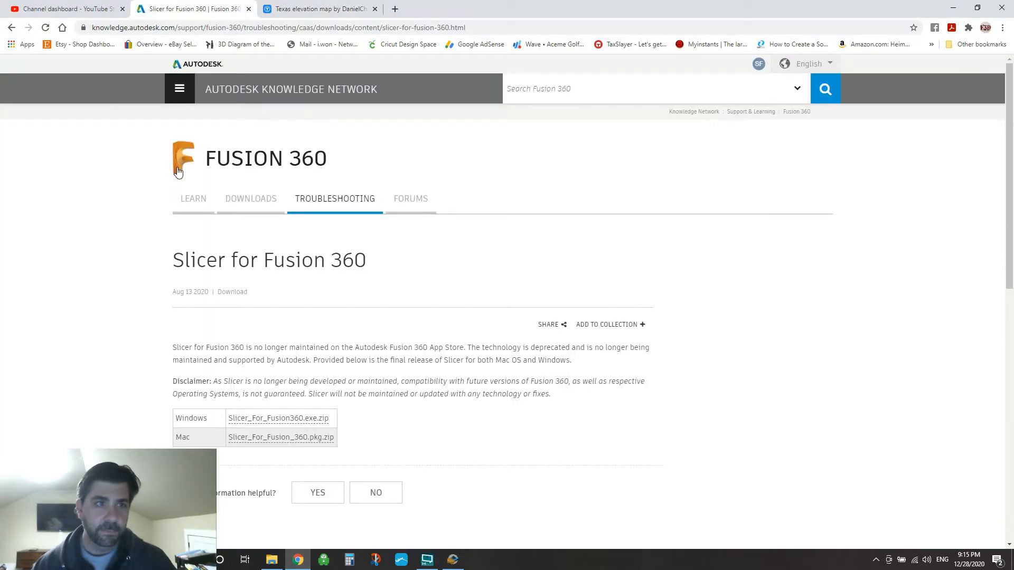
left_click(12, 28)
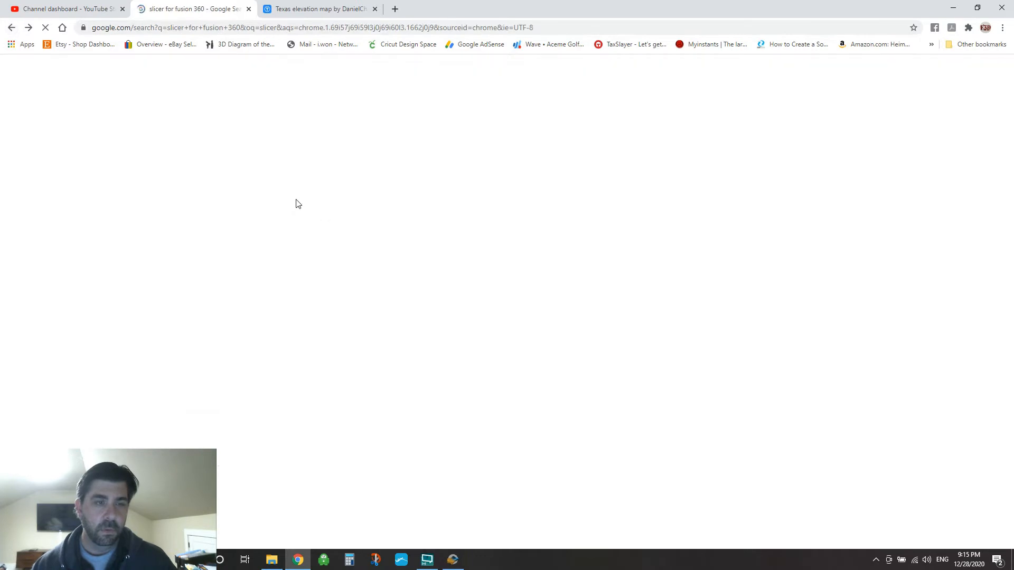
left_click_drag(174, 81, 87, 81)
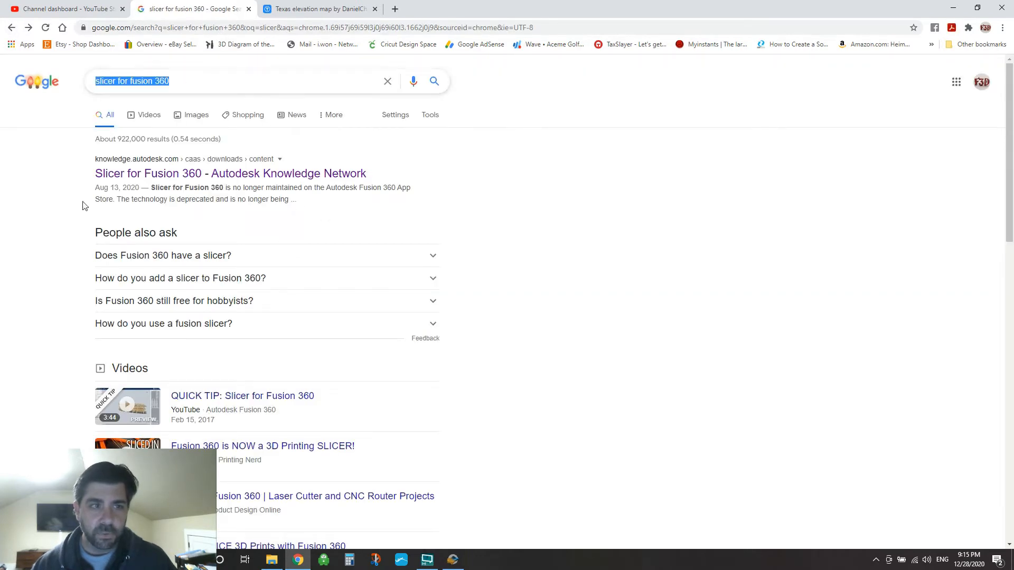
left_click(296, 180)
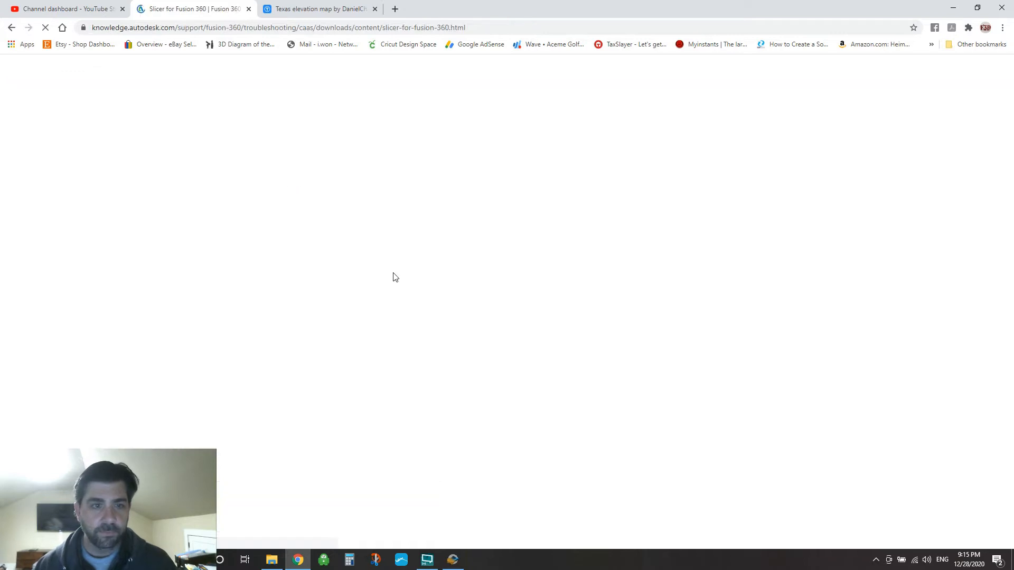
scroll(478, 354, "down", 3)
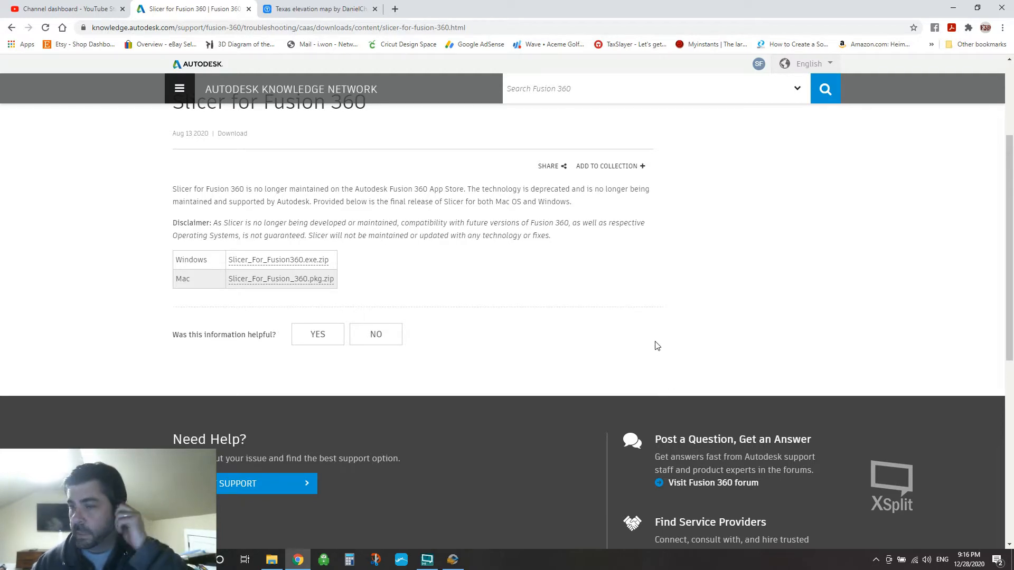
Switch back to Slicer for Fusion 360 and examine the Texas relief model from several angles
left_click(452, 560)
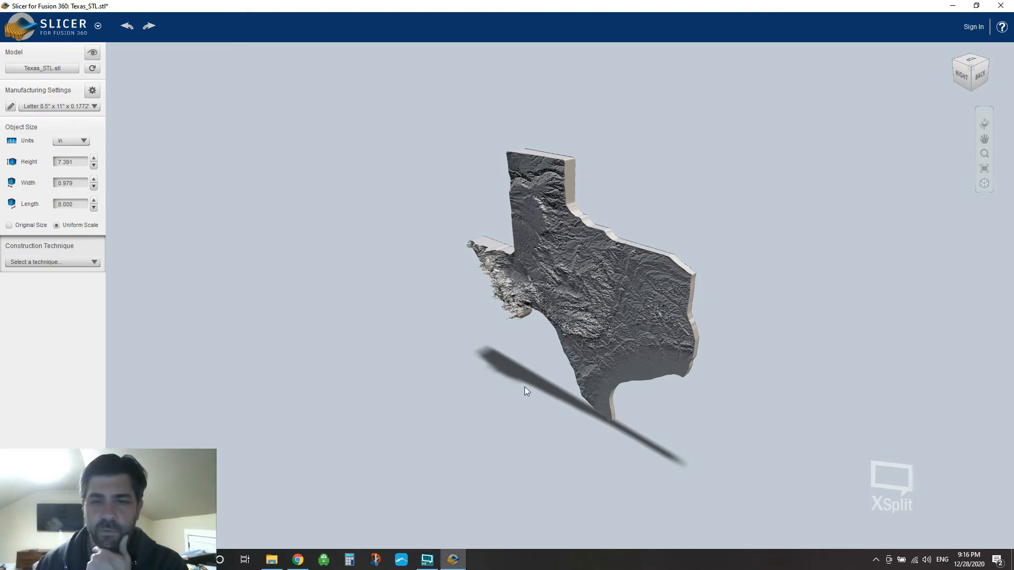
left_click_drag(525, 395, 550, 378)
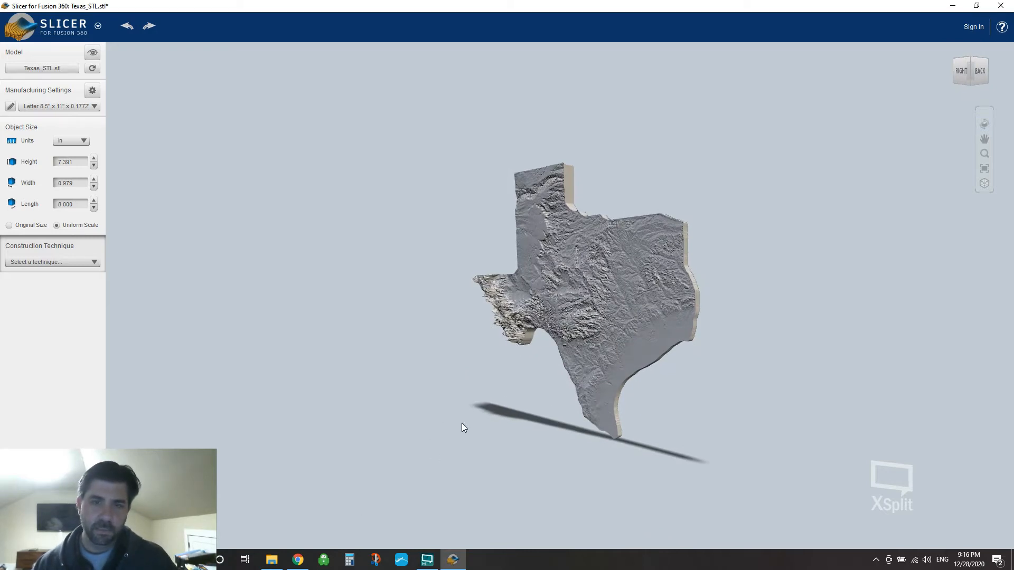
left_click_drag(398, 395, 455, 445)
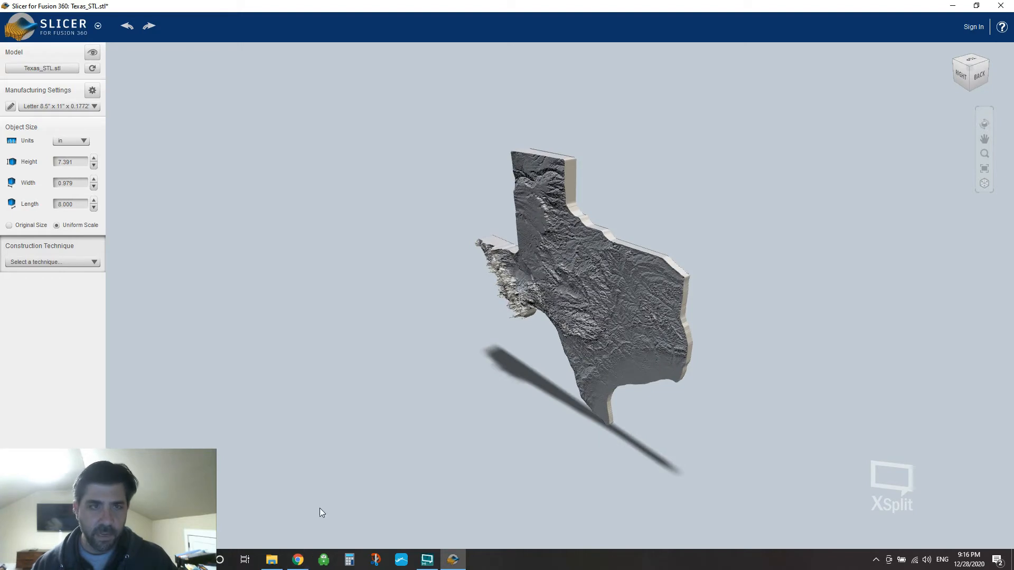
Switch to Chrome and review the Texas elevation map's Thingiverse page, including its summary and print settings
left_click(299, 560)
left_click(306, 8)
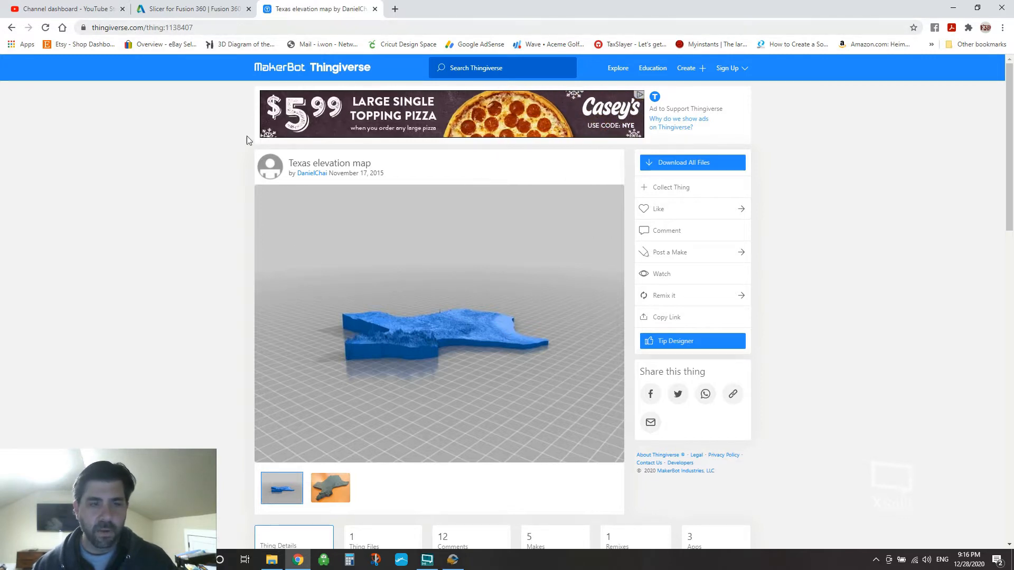
scroll(214, 232, "down", 1)
scroll(213, 233, "down", 10)
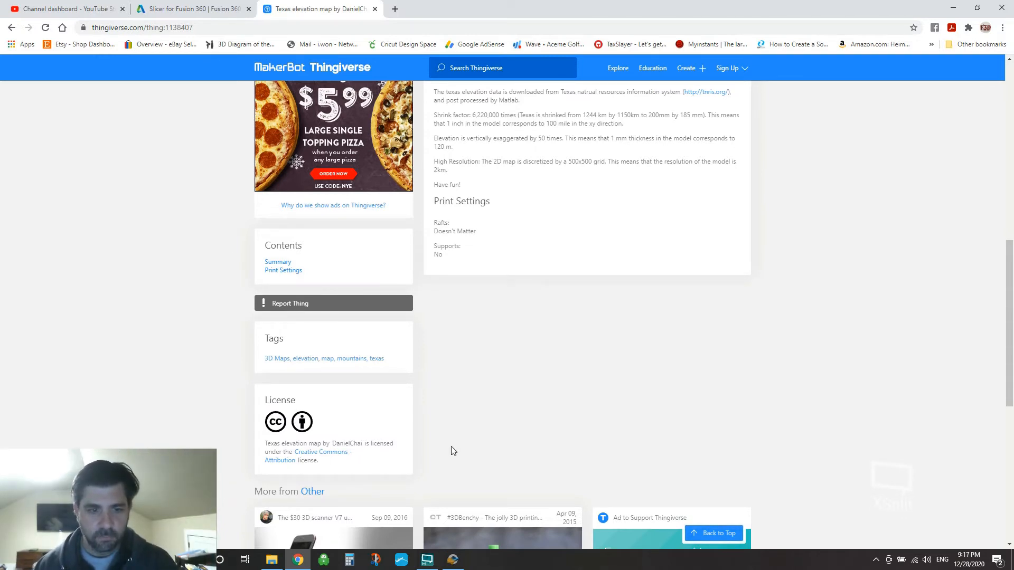
scroll(183, 376, "up", 6)
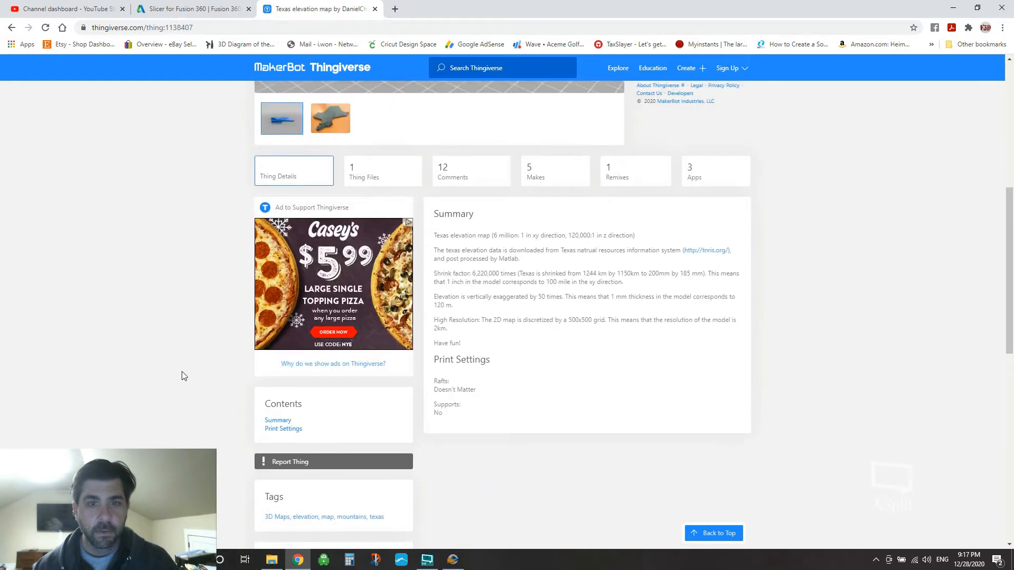
scroll(183, 375, "up", 2)
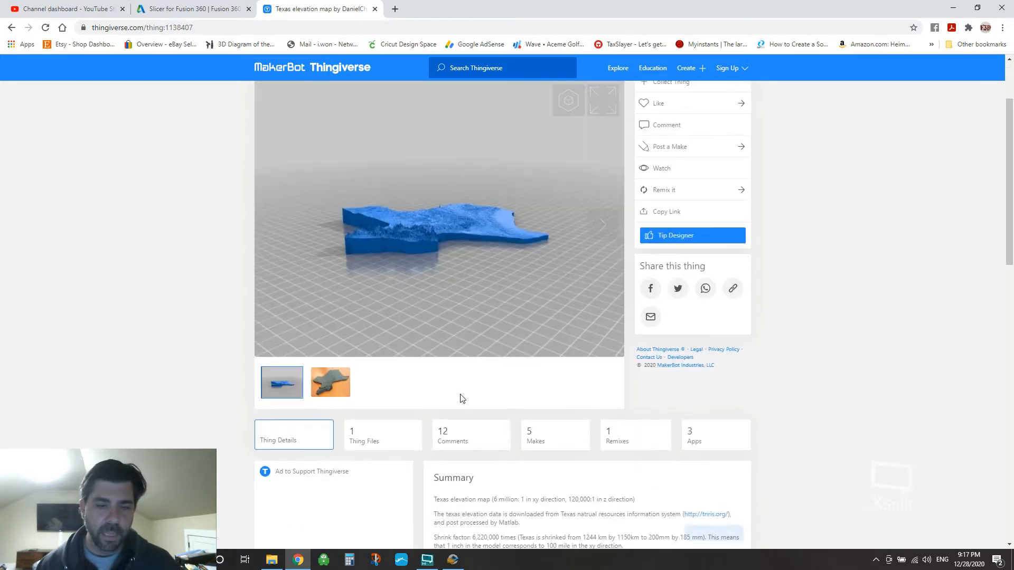
Return to Slicer for Fusion 360 and set the Texas model's object size units to mm
left_click(453, 560)
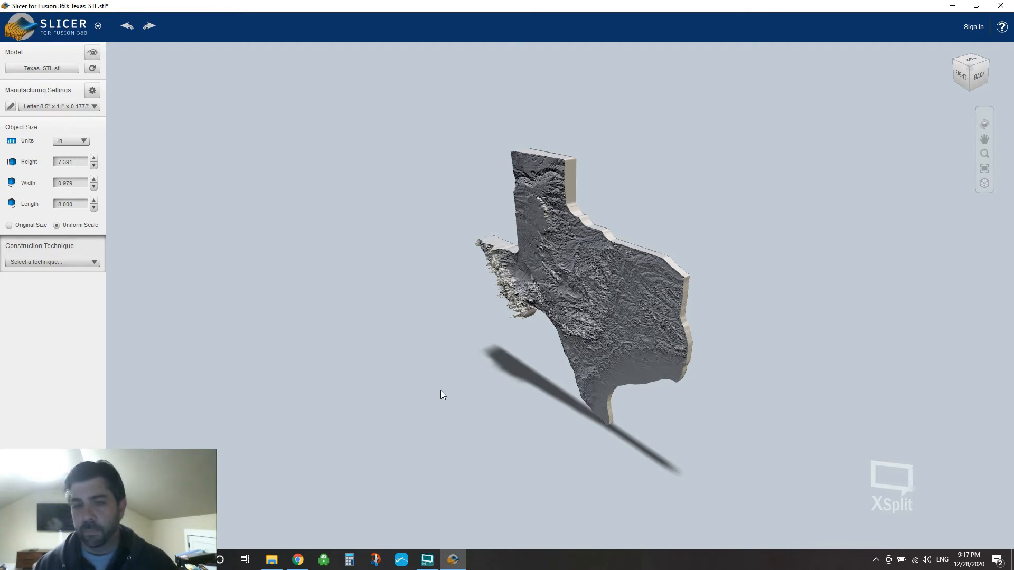
mouse_move(450, 386)
left_mouse_down()
mouse_move(544, 339)
mouse_move(577, 355)
mouse_move(457, 385)
left_mouse_up()
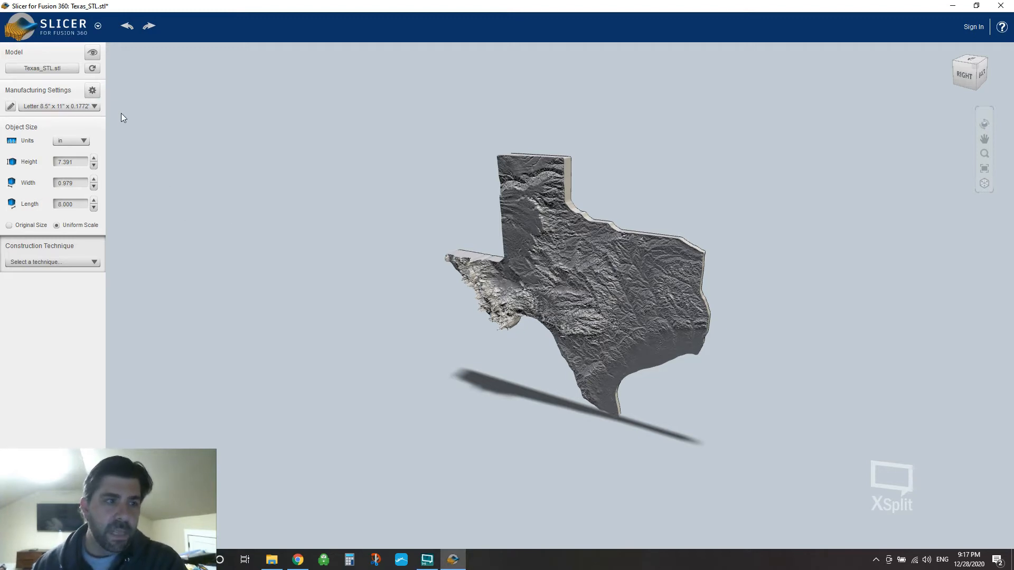
left_click(86, 140)
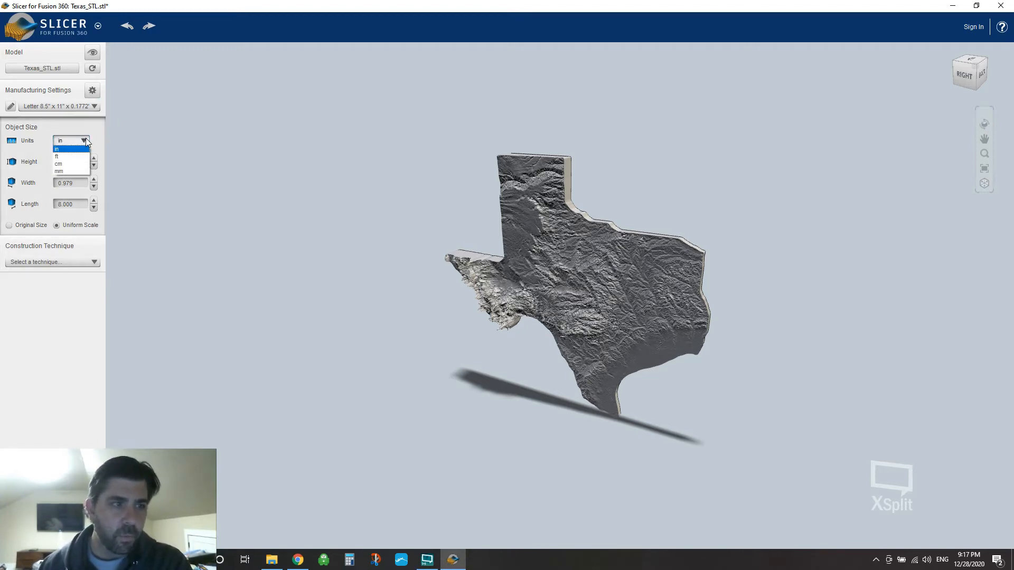
left_click(77, 171)
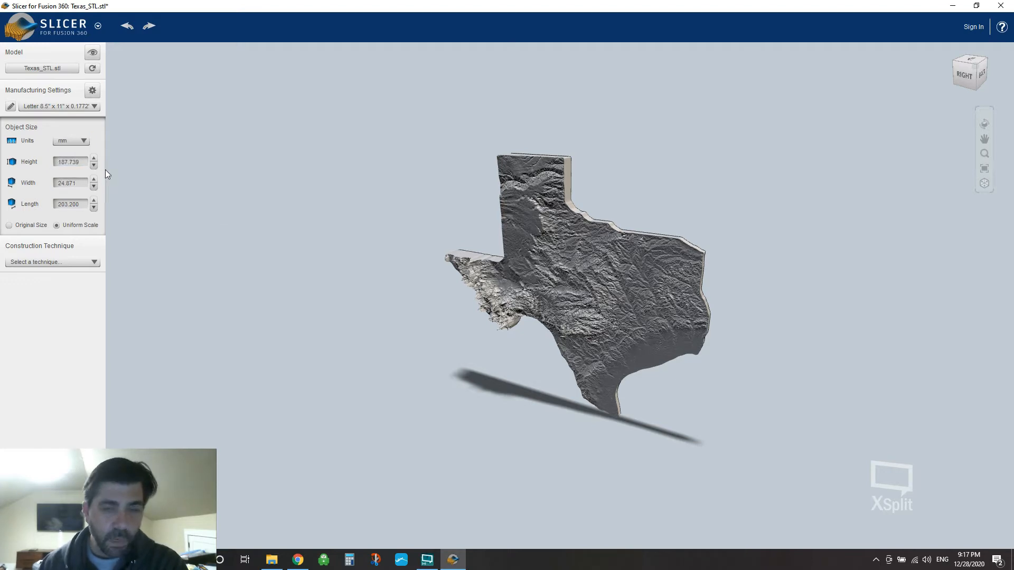
left_click(72, 203)
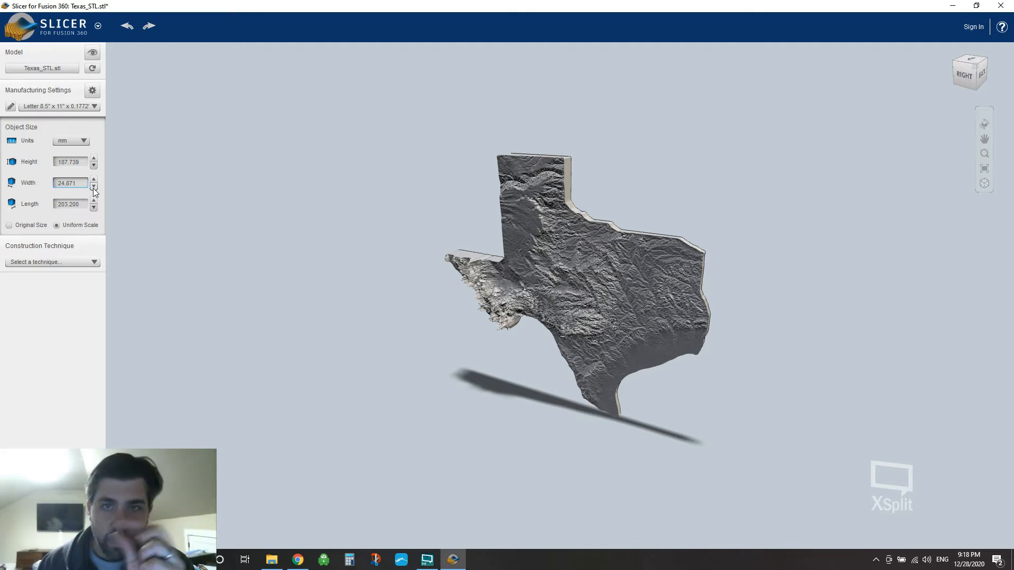
Apply the Stacked Slices construction technique to the Texas model
left_click_drag(474, 426, 562, 388)
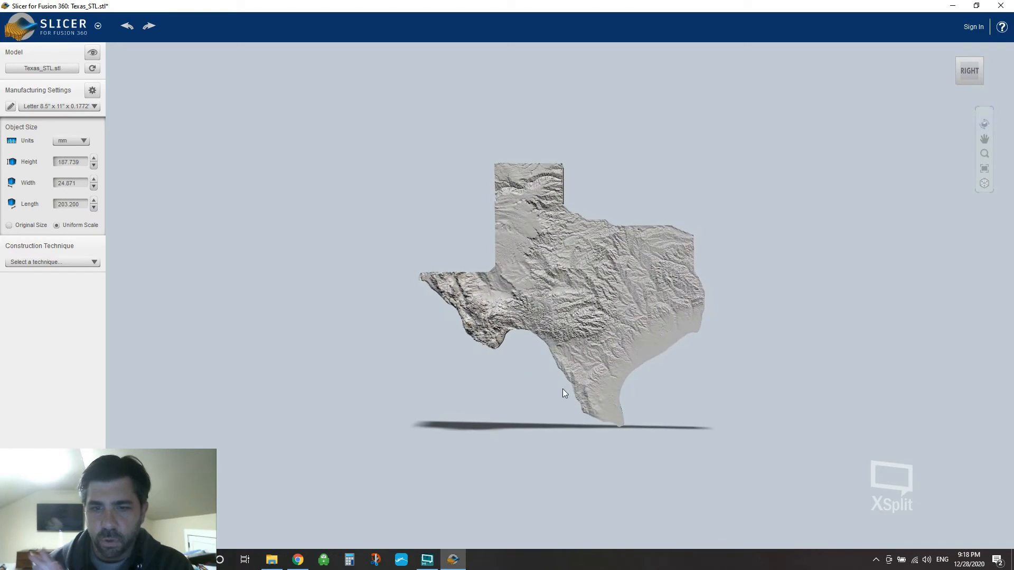
left_click_drag(634, 349, 636, 288)
scroll(612, 296, "up", 5)
scroll(613, 296, "down", 5)
scroll(633, 364, "up", 5)
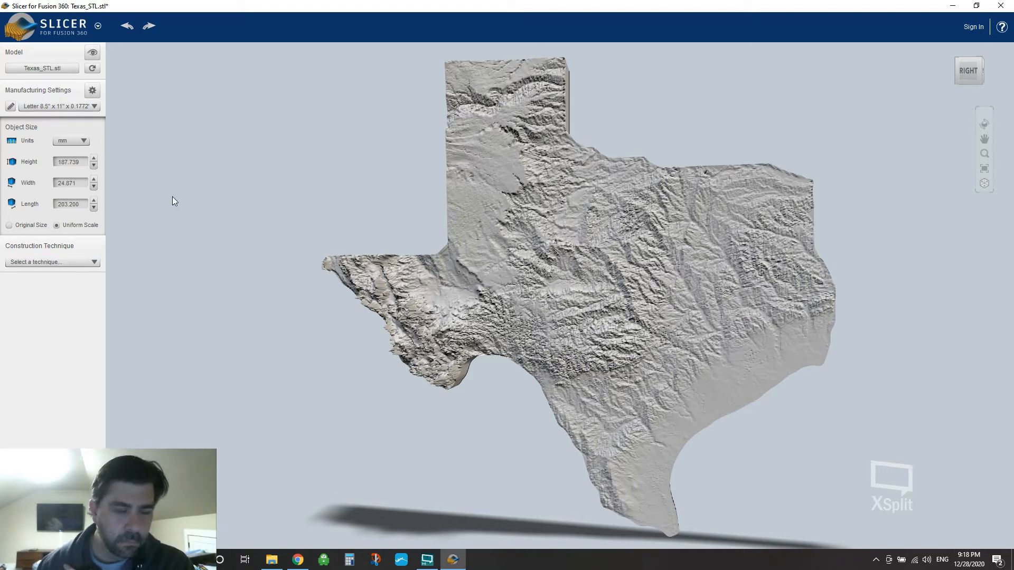
left_click(53, 262)
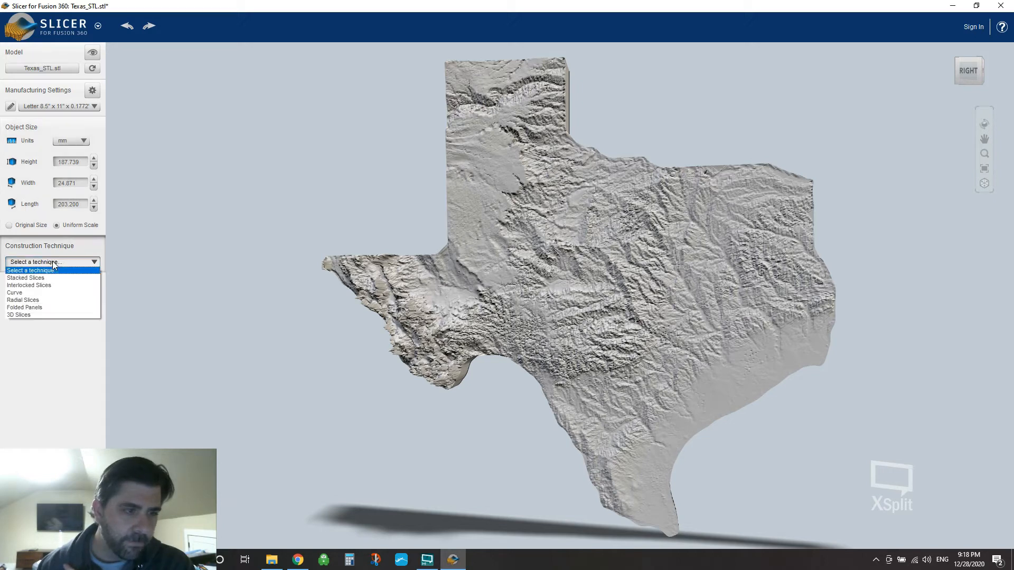
left_click(56, 279)
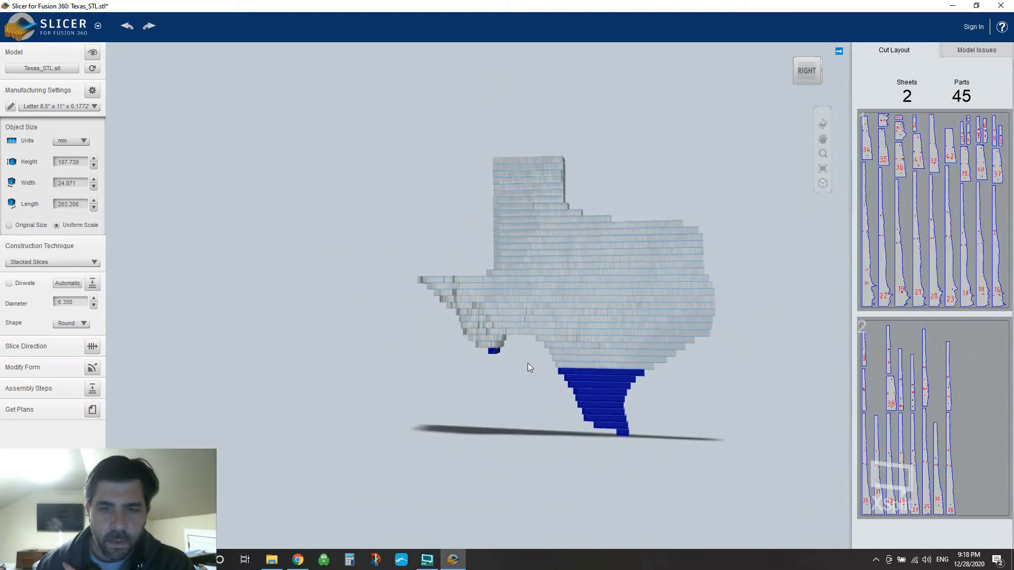
Rotate the slice direction by 90° so the layers stack through the thickness of the Texas map
left_click_drag(529, 367, 547, 368)
left_click_drag(703, 422, 581, 431)
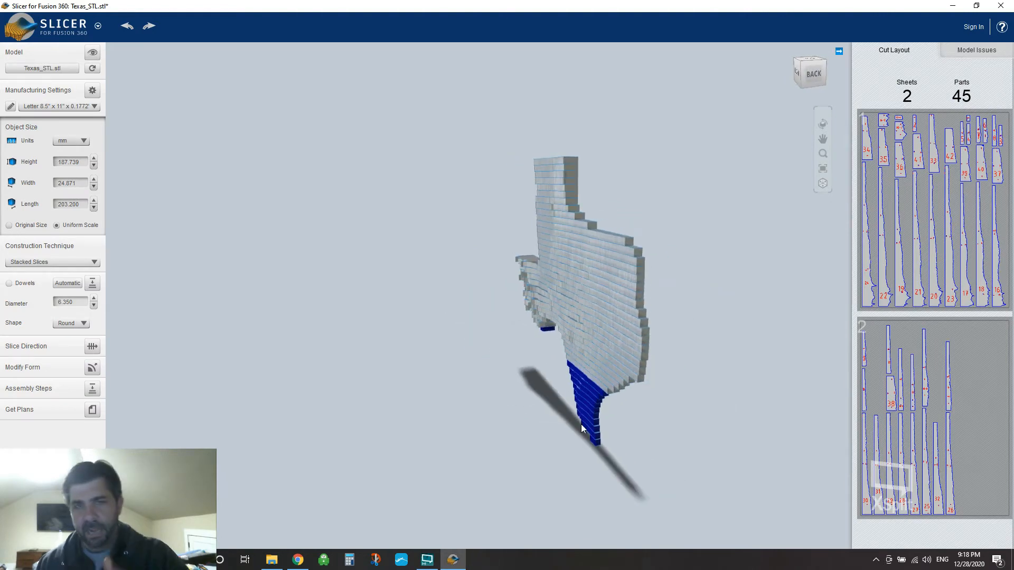
left_click_drag(489, 401, 587, 397)
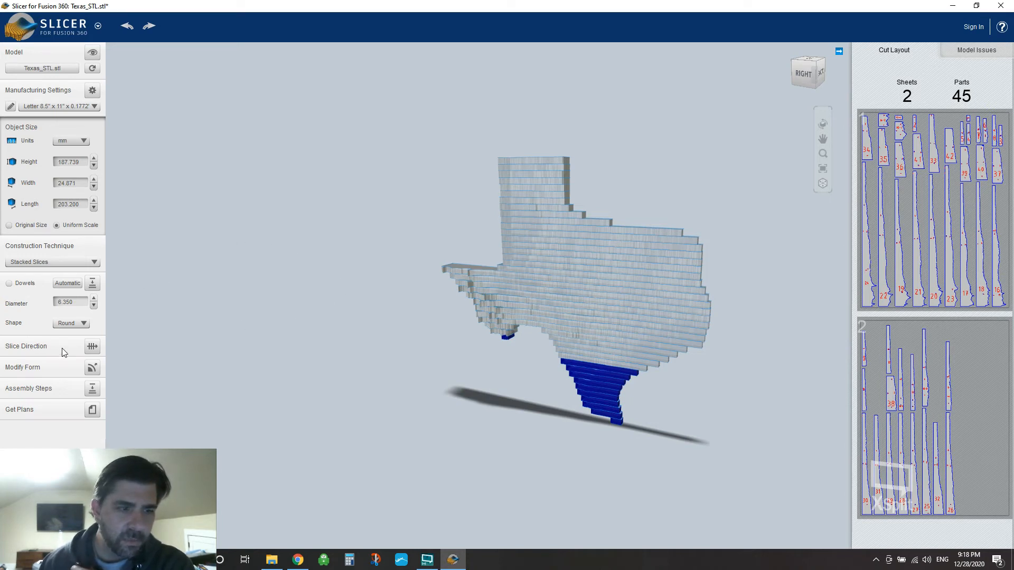
left_click(92, 347)
left_click_drag(720, 449, 575, 429)
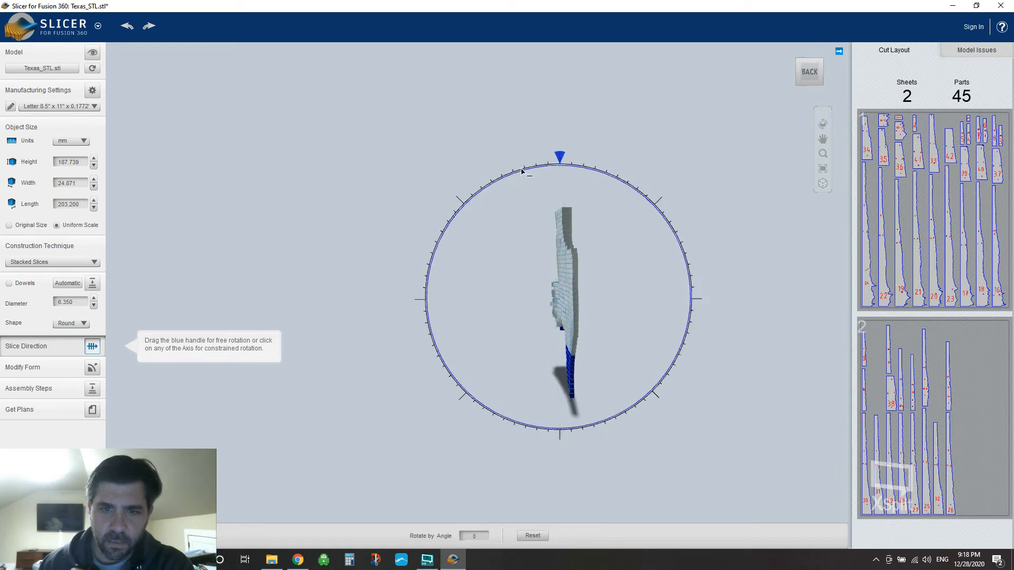
left_click_drag(560, 158, 418, 299)
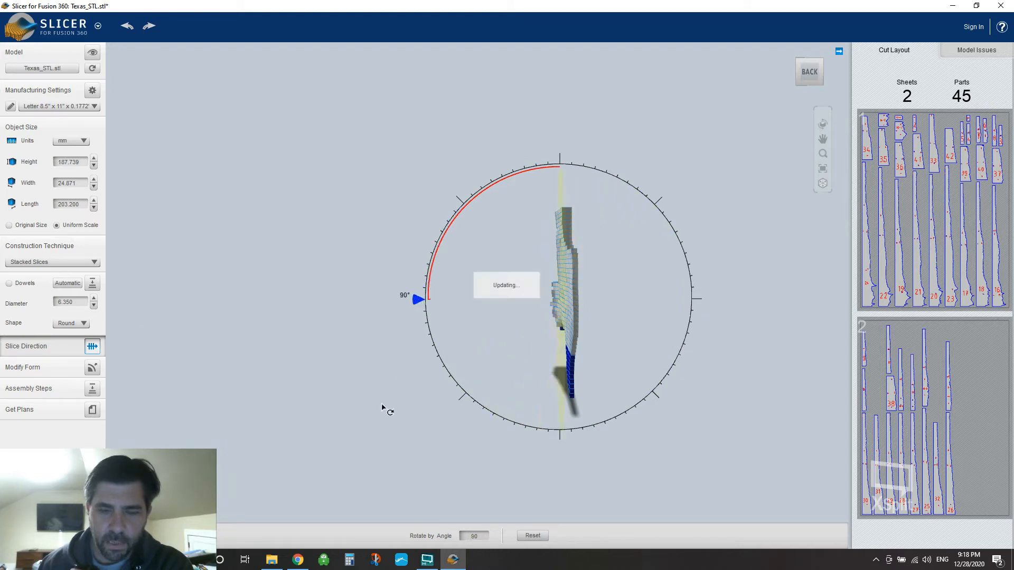
Examine the re-sliced Texas layers and their elevation steps from the face and the edge
left_click_drag(462, 426, 596, 321)
scroll(580, 316, "up", 5)
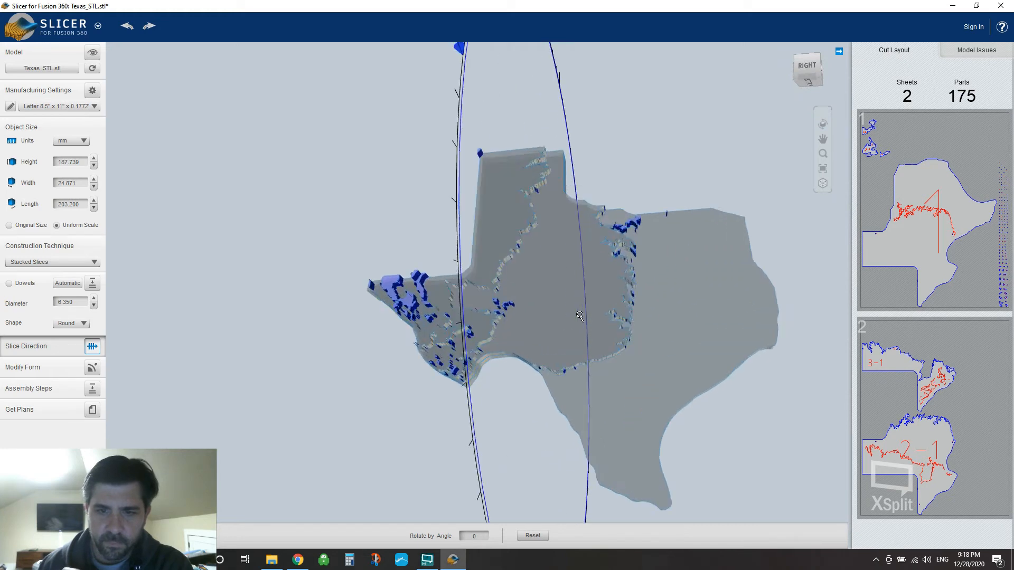
left_click_drag(668, 434, 694, 414)
left_click_drag(581, 350, 595, 344)
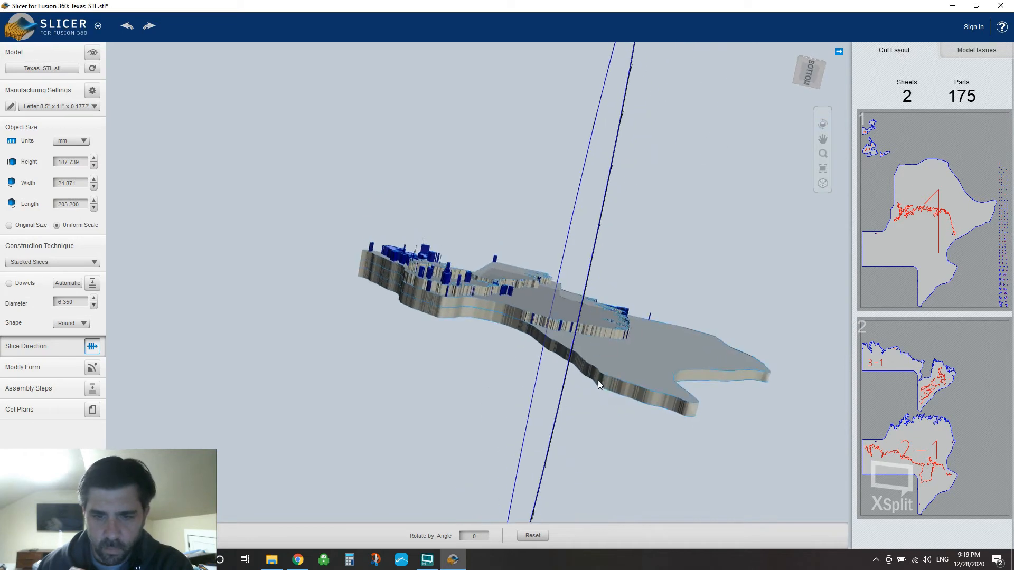
left_click_drag(517, 342, 449, 317)
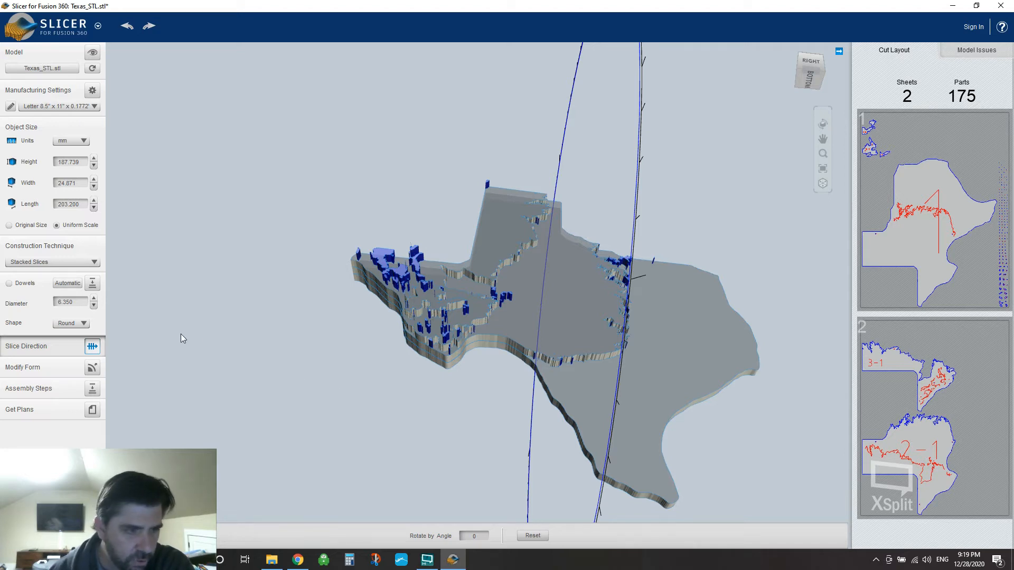
Show the assembly steps preview with the Plywood material and inspect the stacked layers up close
left_click(92, 389)
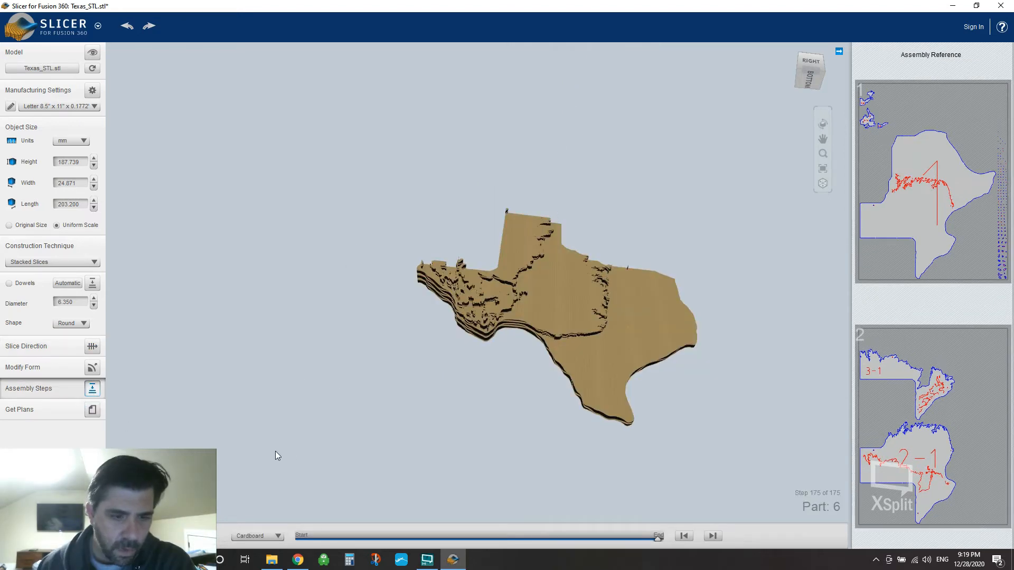
left_click(274, 536)
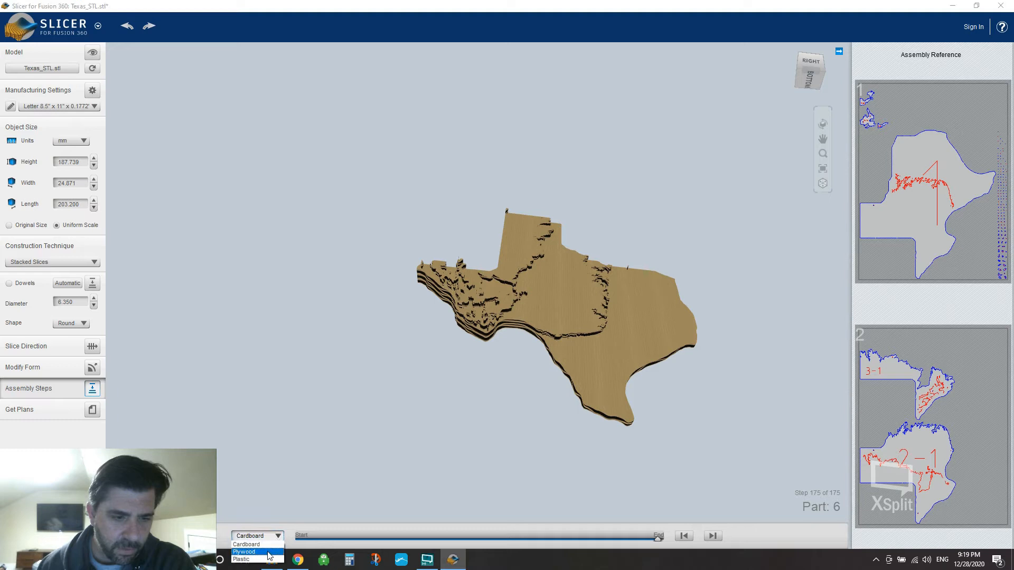
left_click(244, 552)
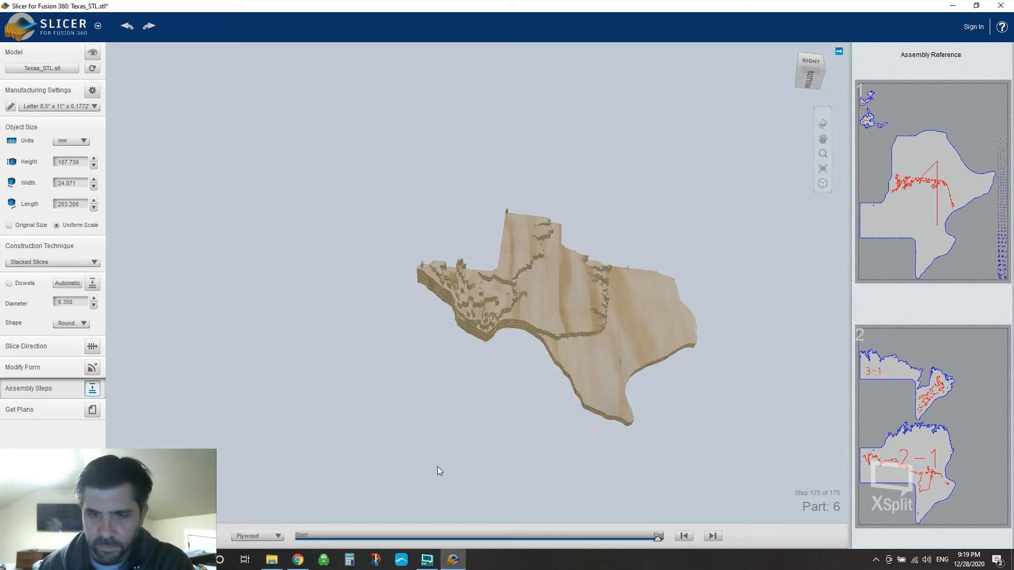
left_click_drag(415, 425, 550, 378)
scroll(536, 339, "up", 3)
left_click_drag(599, 427, 603, 351)
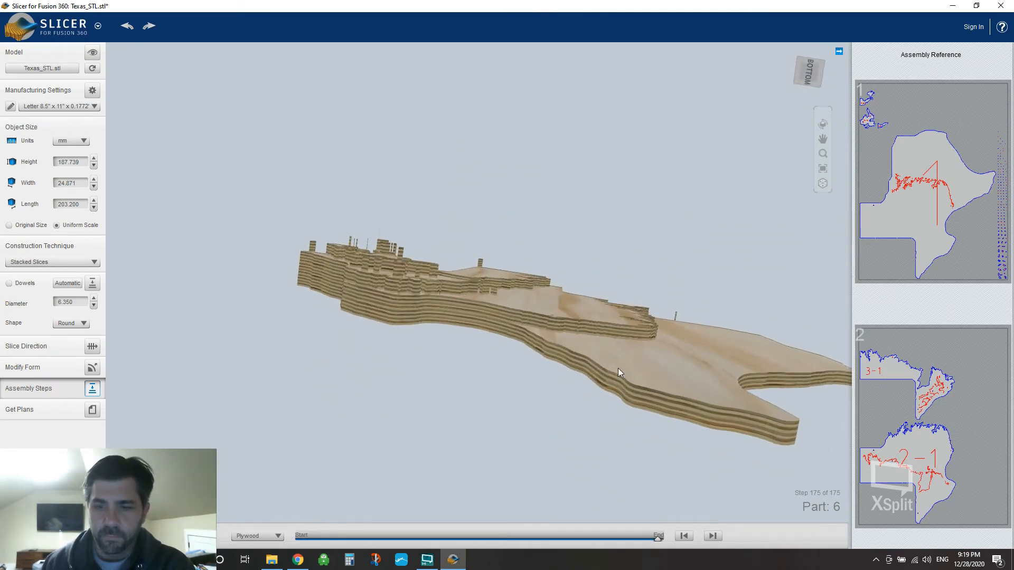
left_click_drag(670, 379, 649, 431)
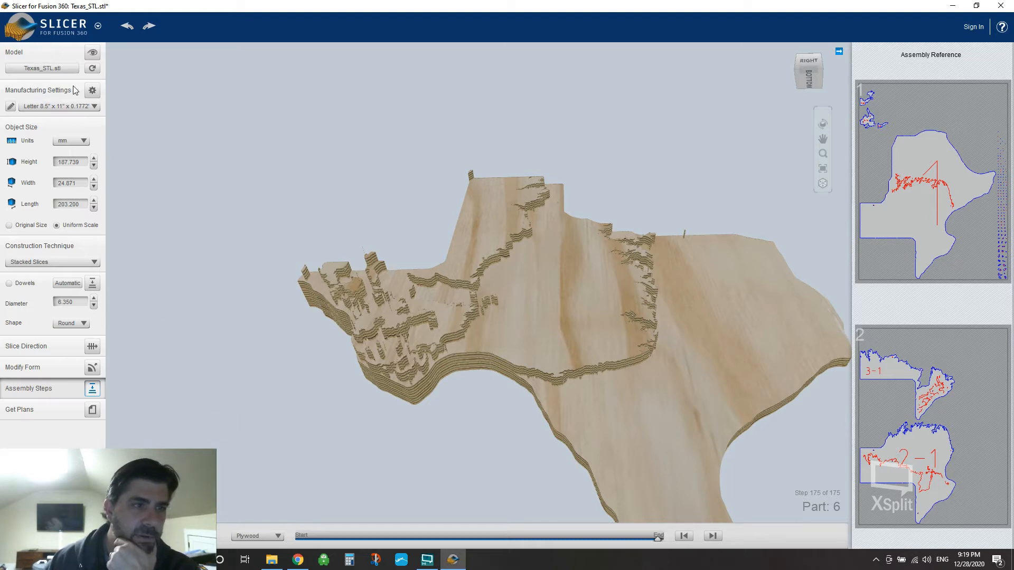
Set the material size units in the manufacturing settings to mm
left_click(91, 91)
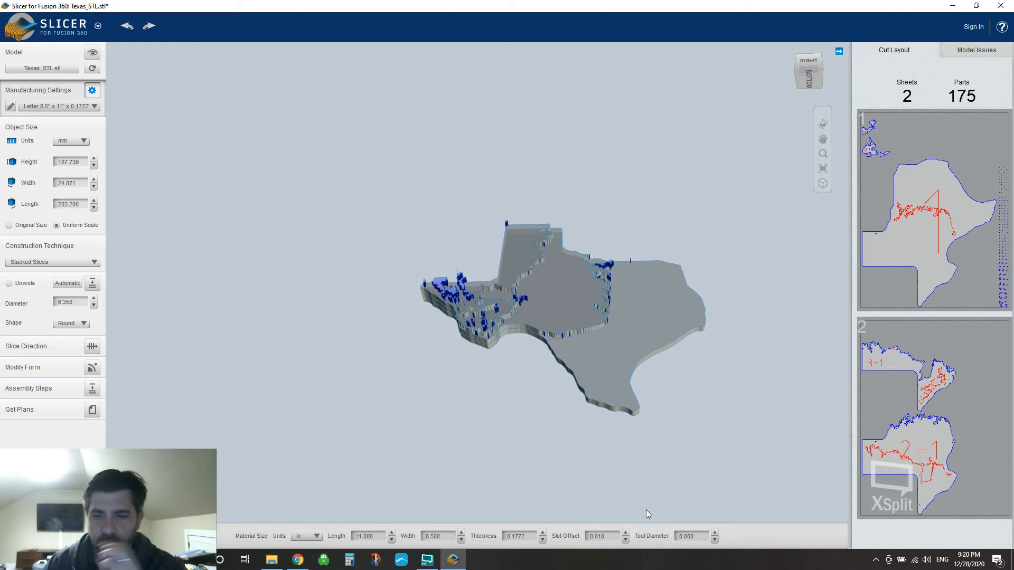
left_click(316, 538)
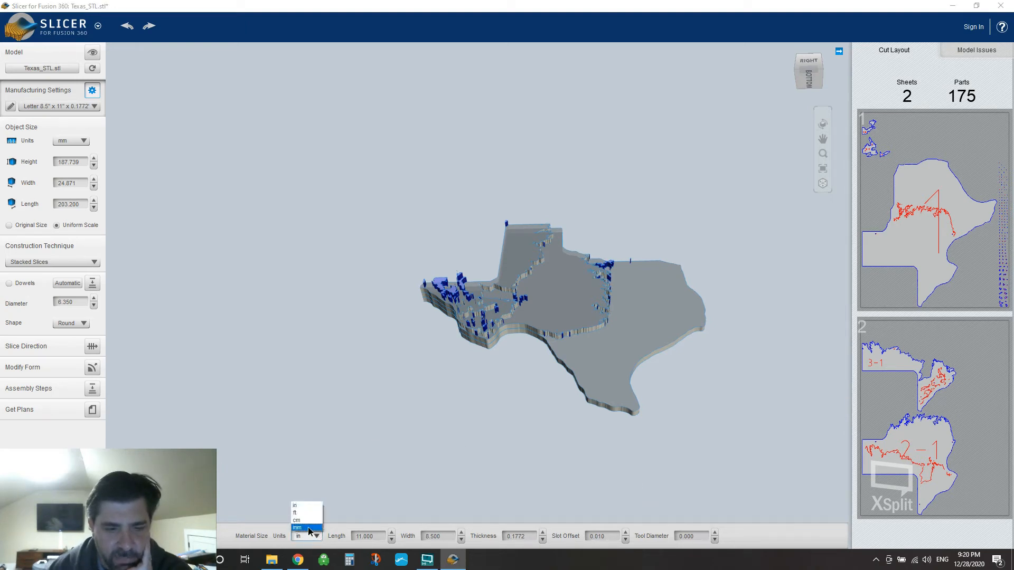
left_click(307, 527)
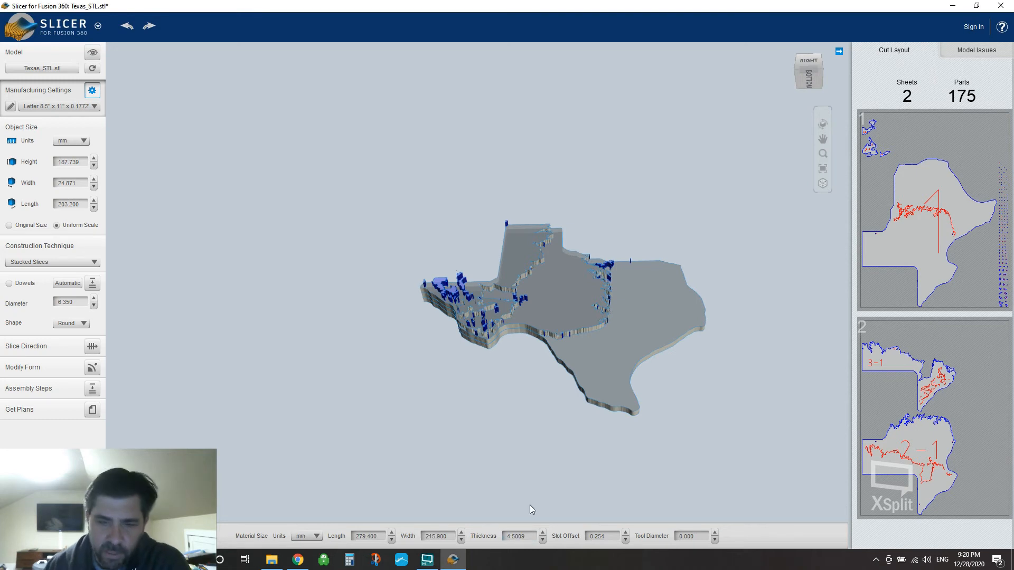
Set the material thickness to 3 mm to re-slice the Texas model
left_click_drag(632, 433, 633, 378)
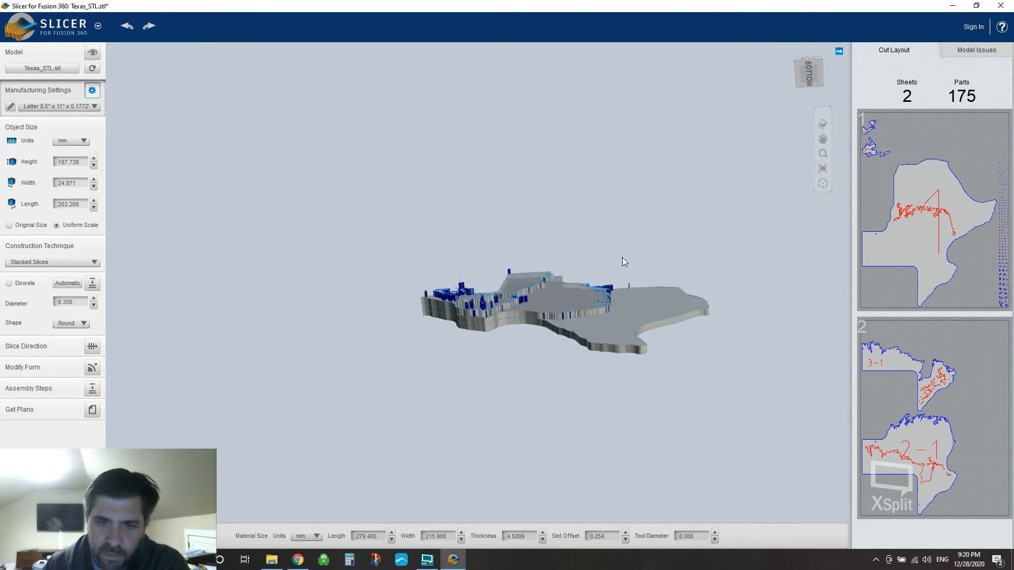
scroll(566, 304, "up", 4)
left_click_drag(570, 343, 600, 361)
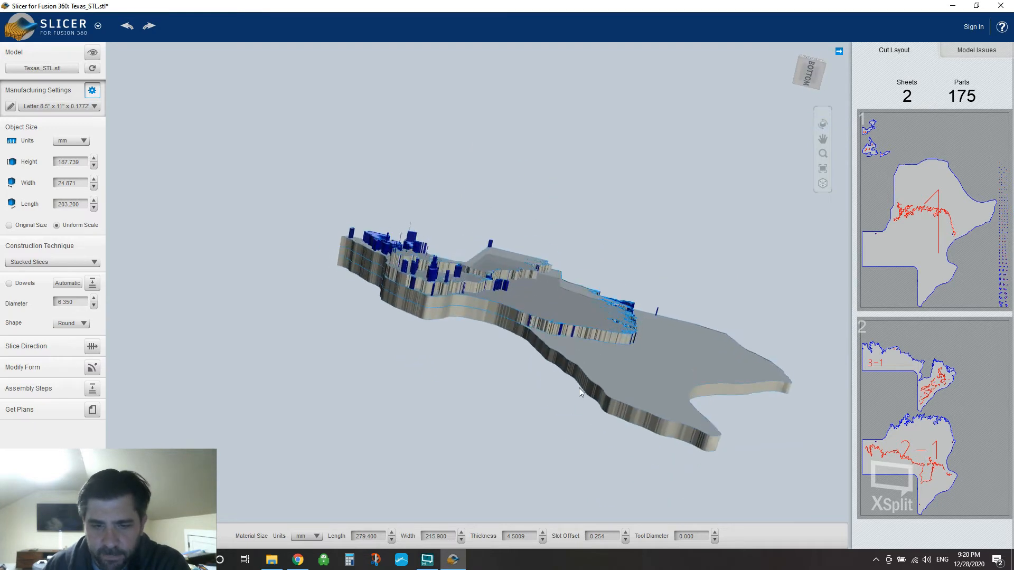
double_click(516, 536)
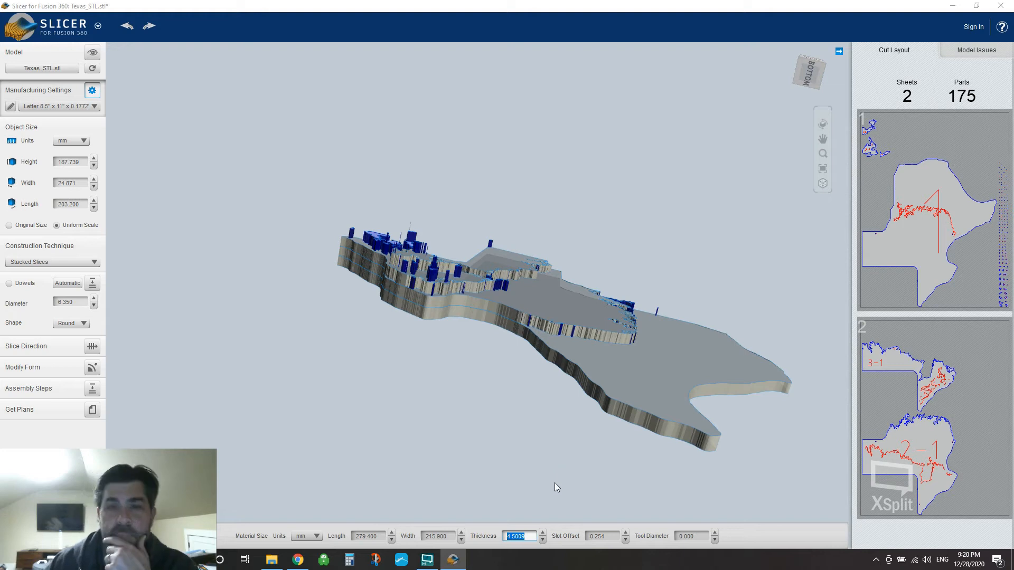
type("3")
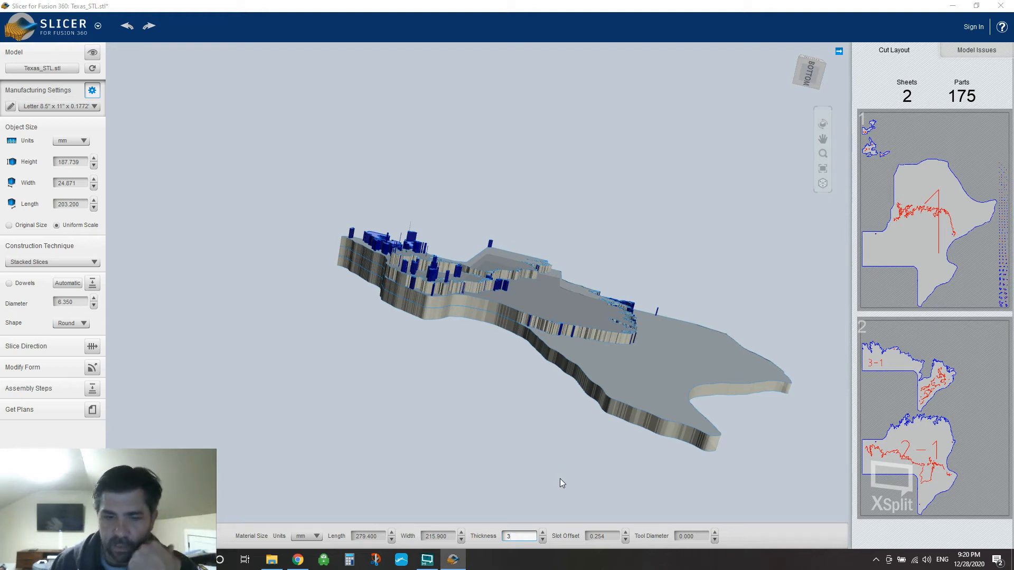
key("Return")
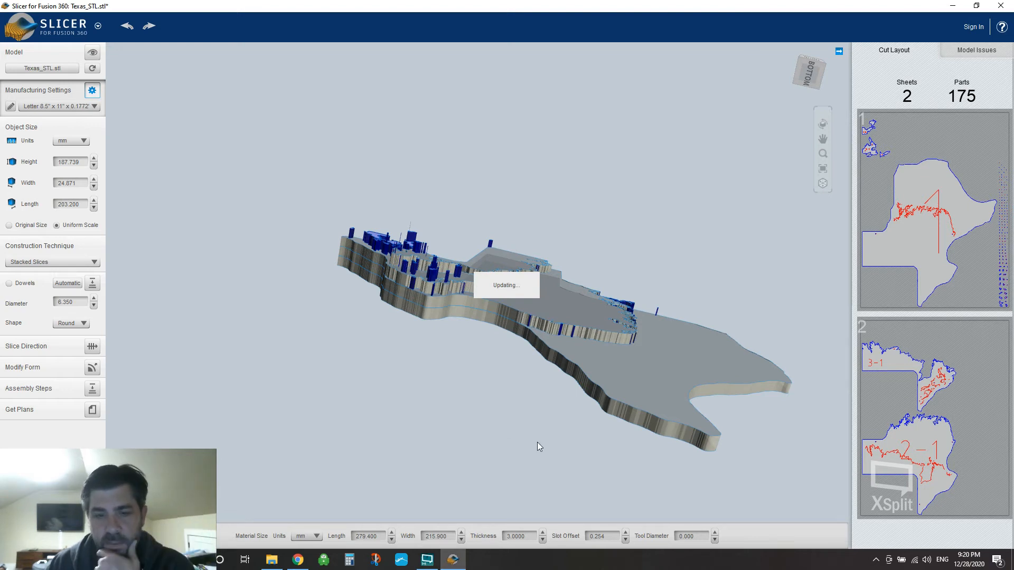
Restore the 3 mm material thickness and inspect the resulting layers across the Texas map
left_click_drag(495, 410, 681, 402)
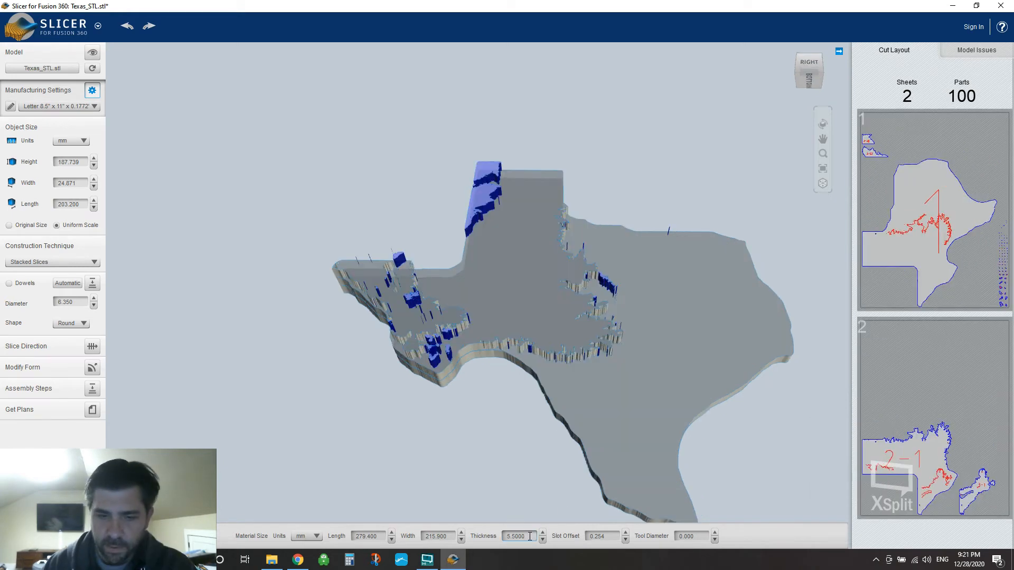
type("3")
key("Return")
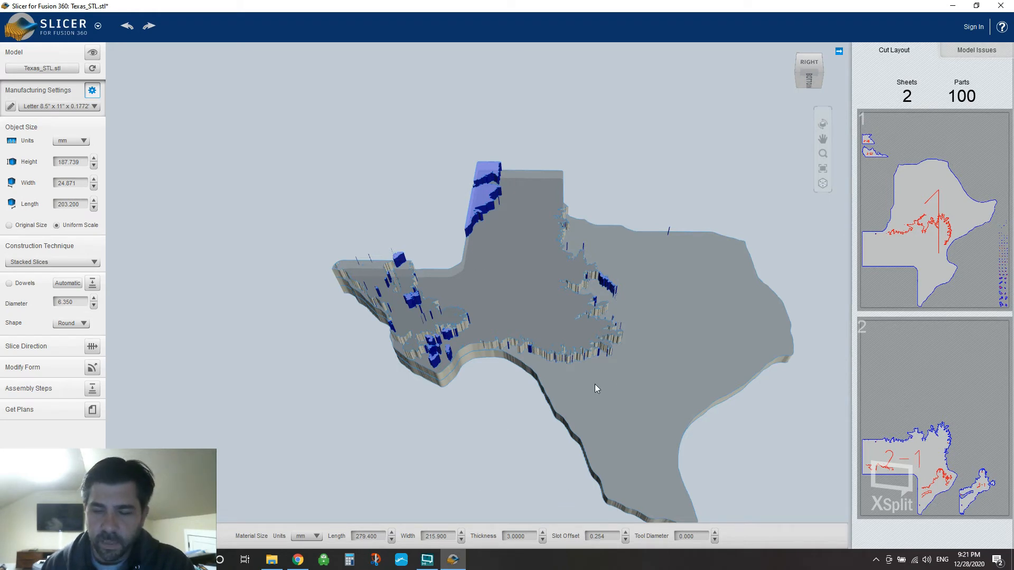
left_click_drag(667, 326, 502, 464)
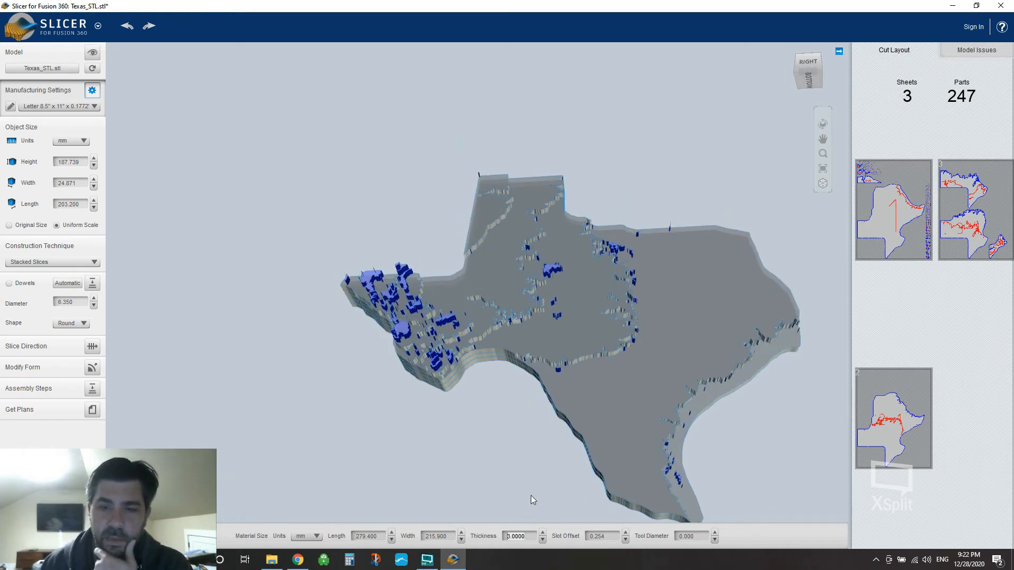
left_click_drag(500, 453, 541, 416)
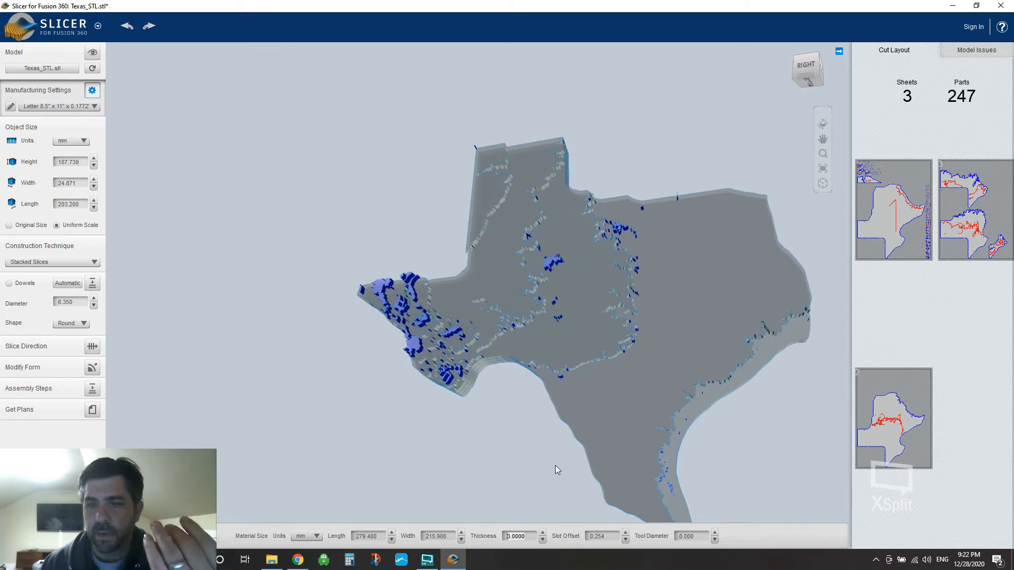
left_click_drag(664, 305, 681, 344)
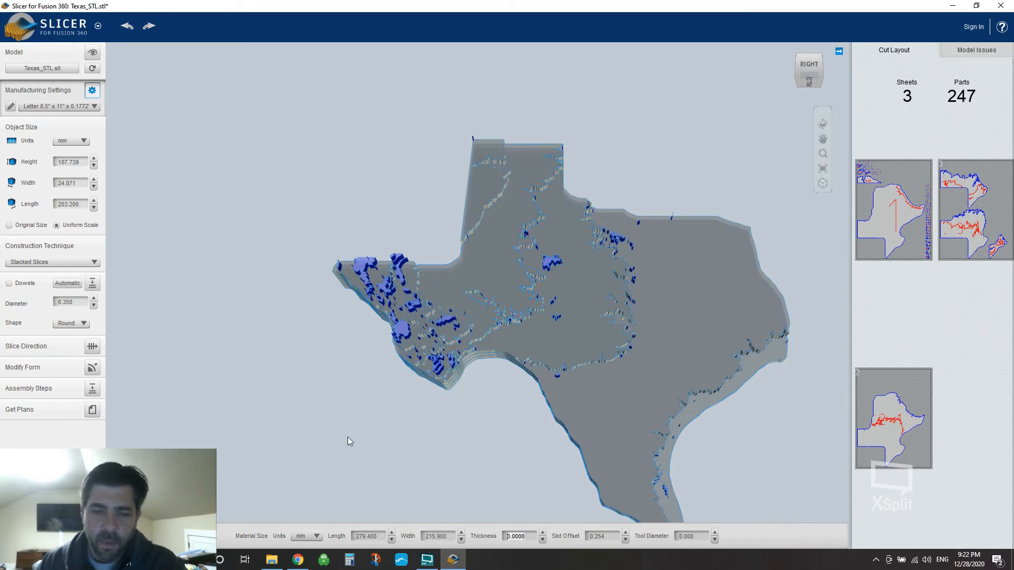
left_click(92, 410)
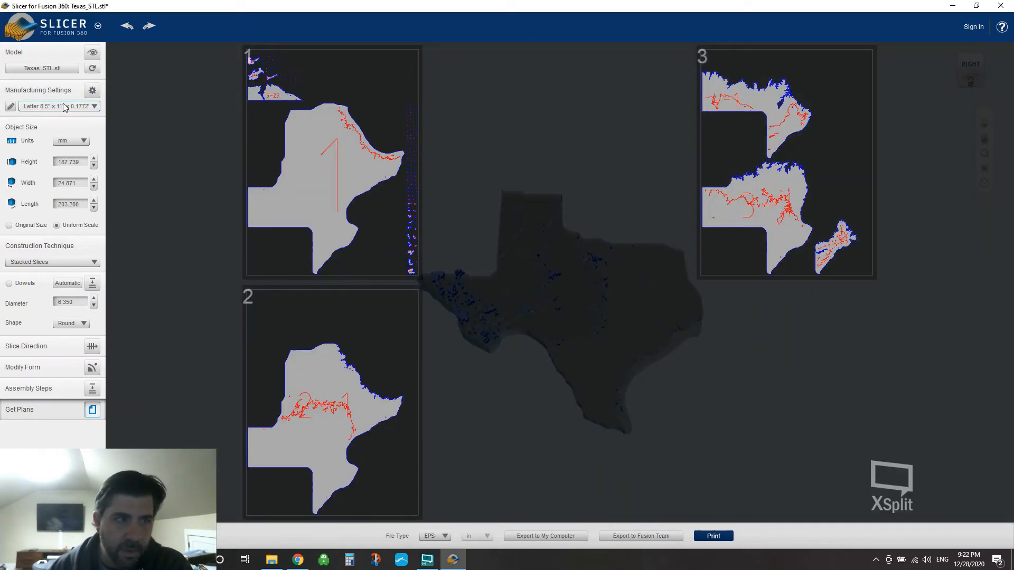
left_click(93, 107)
left_click(93, 106)
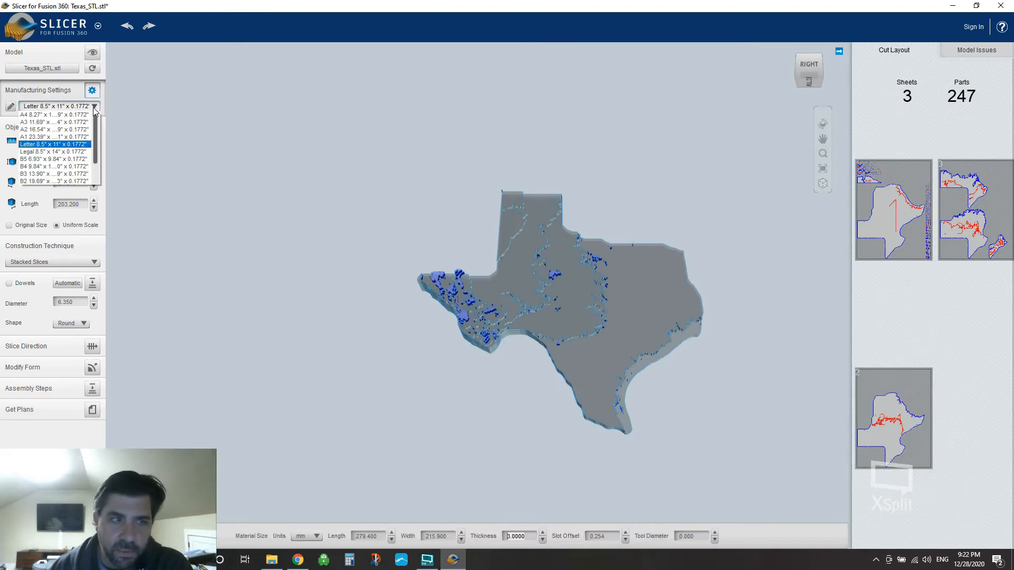
left_click(189, 125)
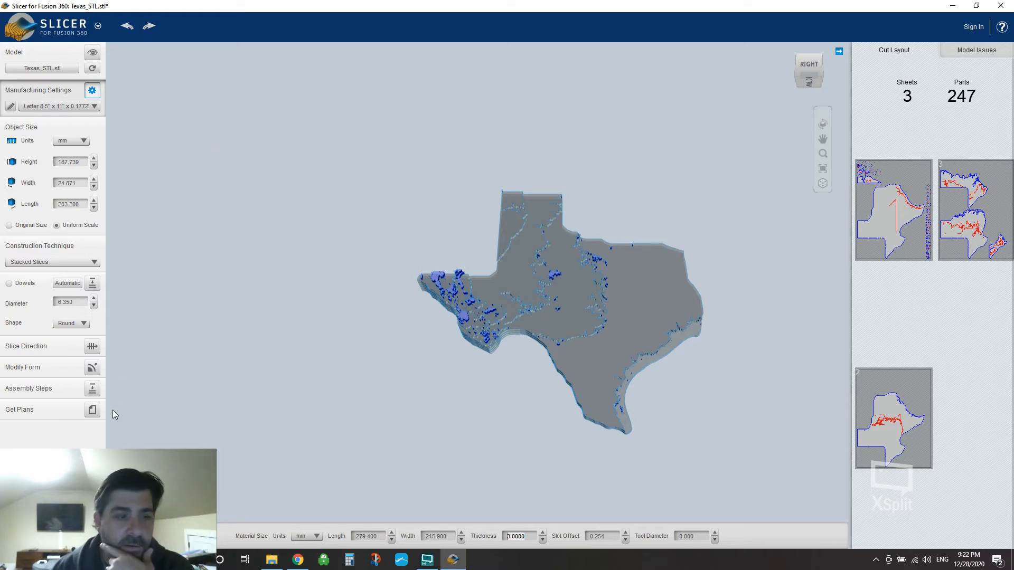
Set the cut plans' file type to PDF and check the save dialog for exporting to the computer, cancelling it without saving
left_click(92, 410)
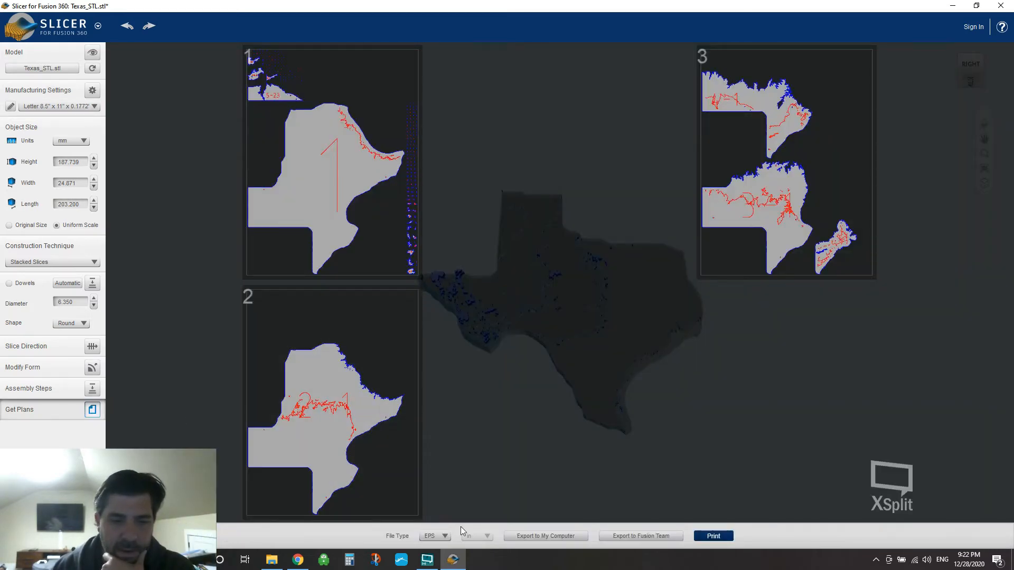
left_click(443, 536)
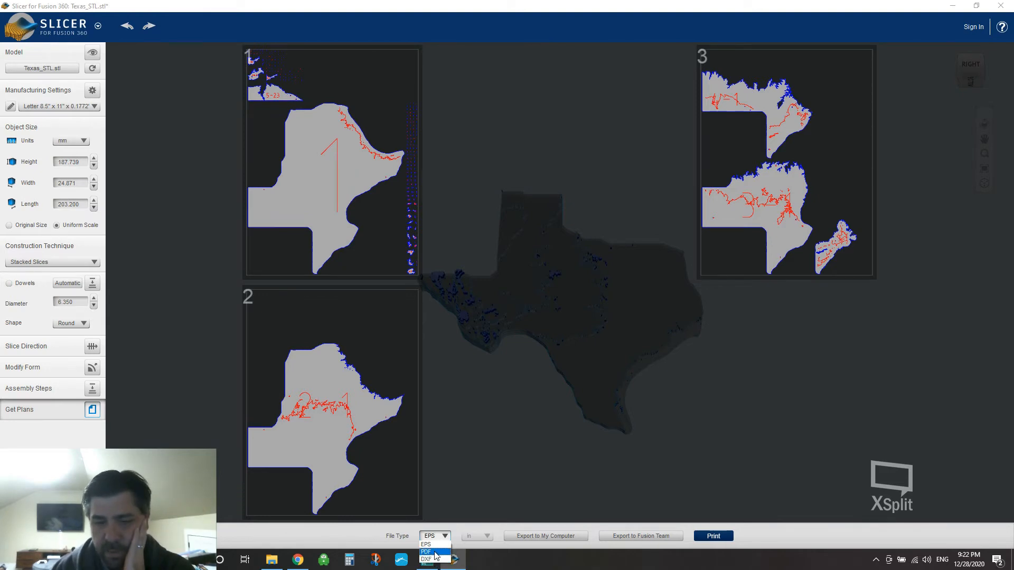
left_click(434, 553)
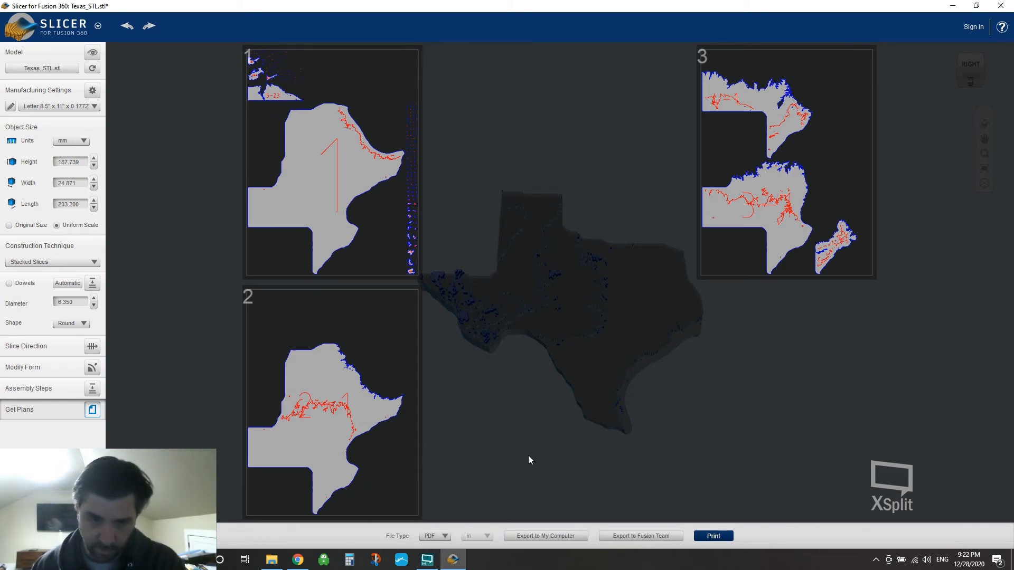
left_click(545, 534)
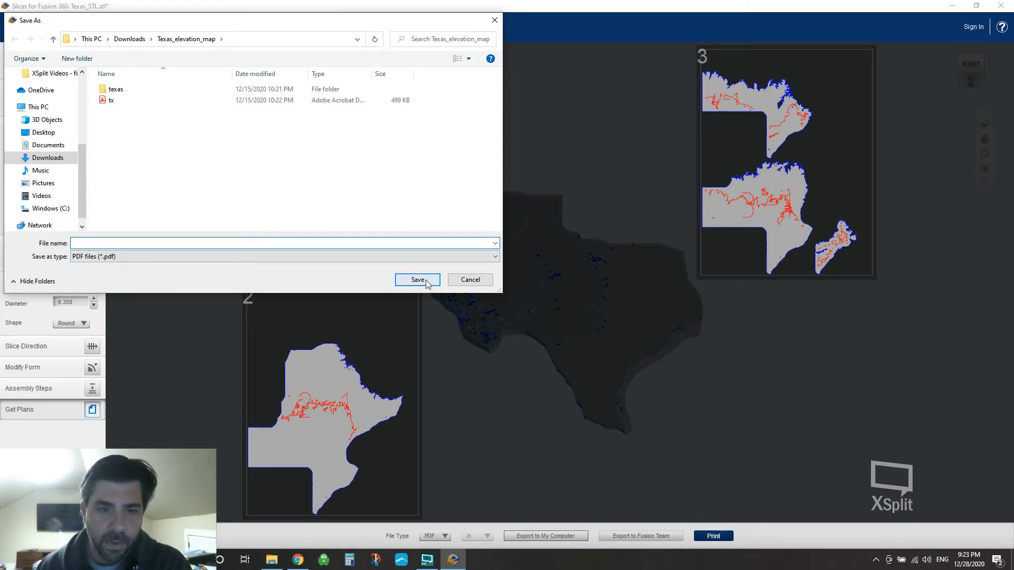
left_click(470, 280)
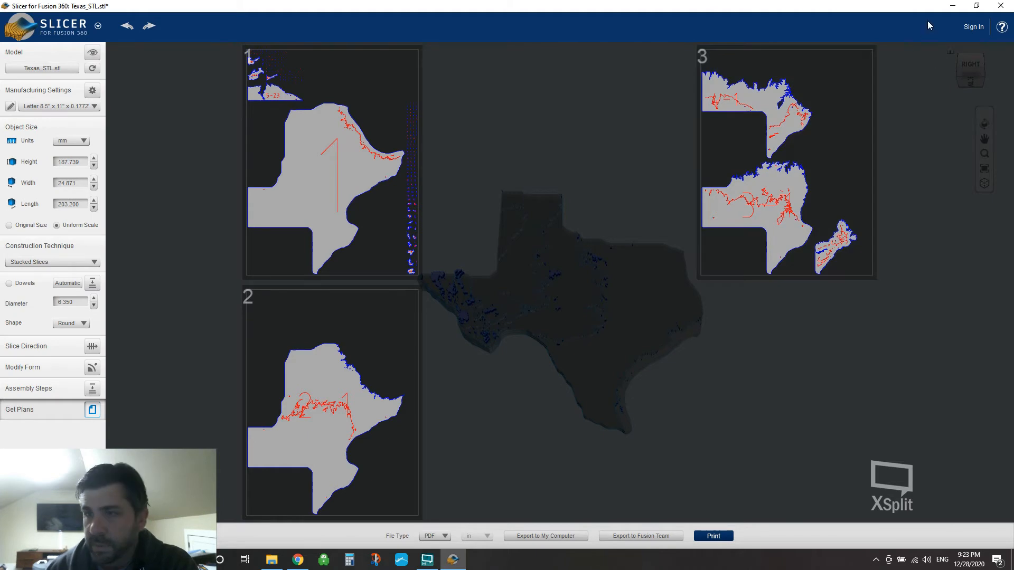
Switch to Inkscape and open the tx PDF from the Texas_elevation_map folder
left_click(953, 11)
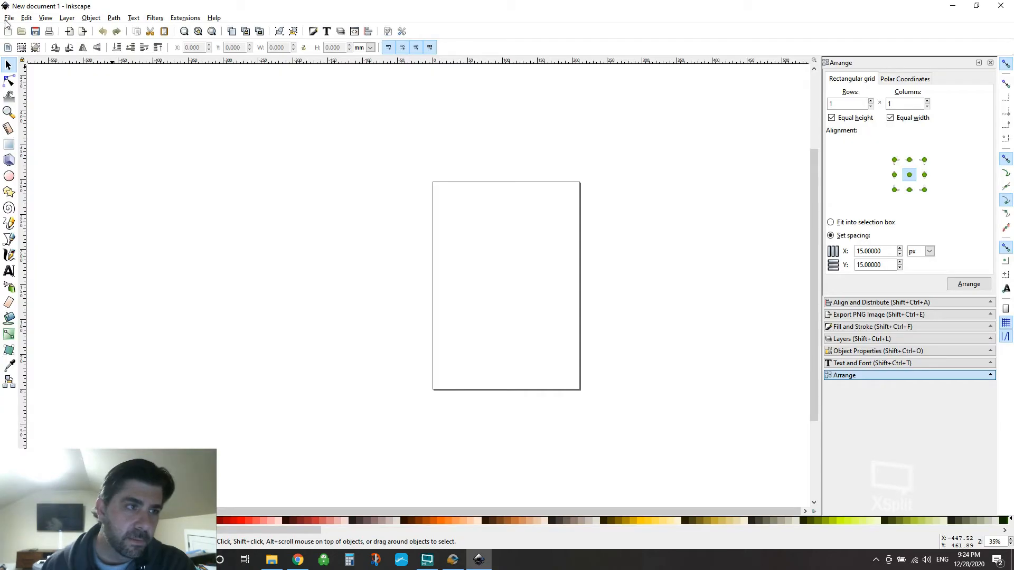
left_click(8, 19)
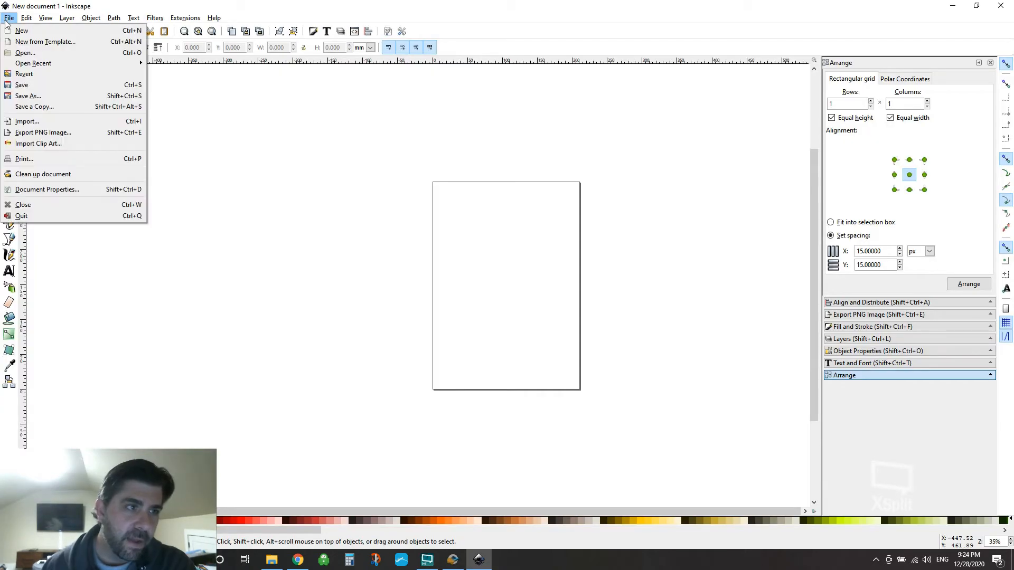
left_click(25, 53)
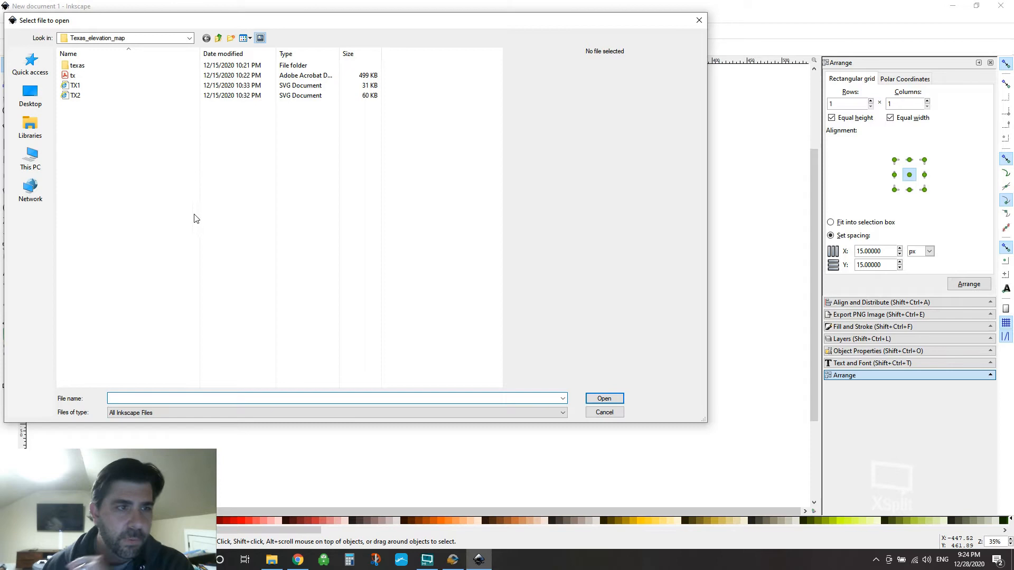
left_click(91, 77)
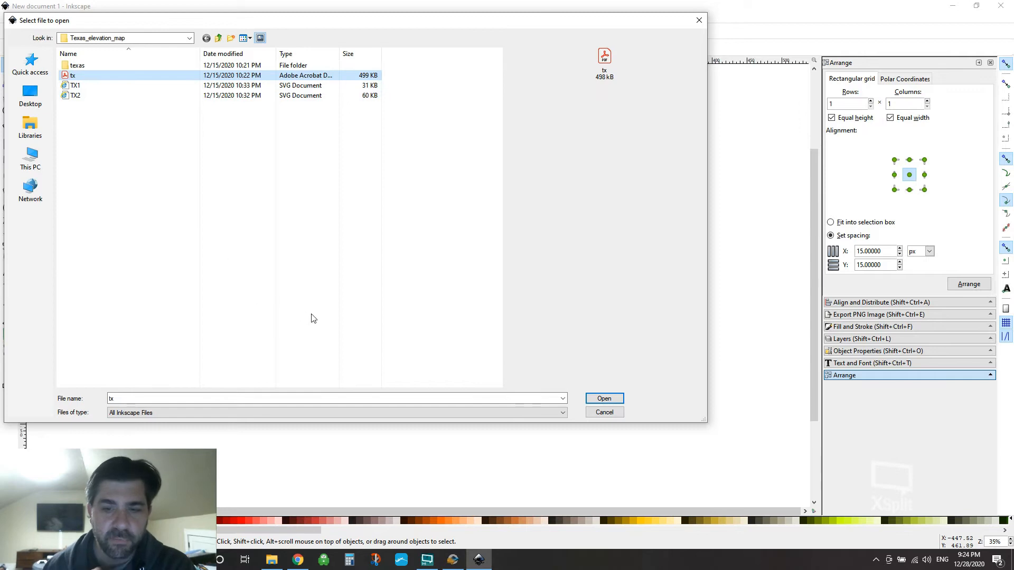
left_click(609, 403)
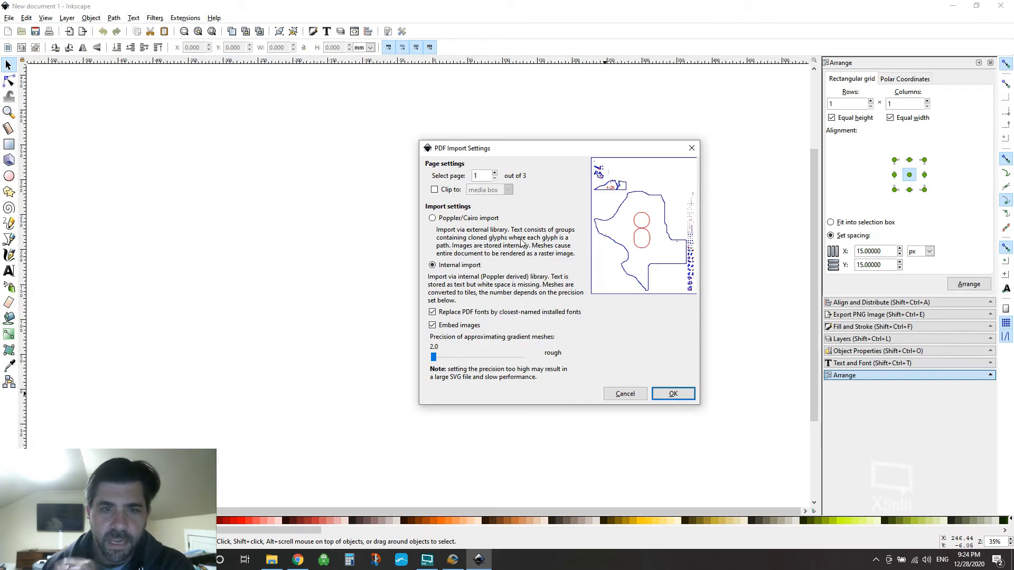
Preview pages 2 and 3 of the PDF in the import settings and return to page 1
left_click(496, 173)
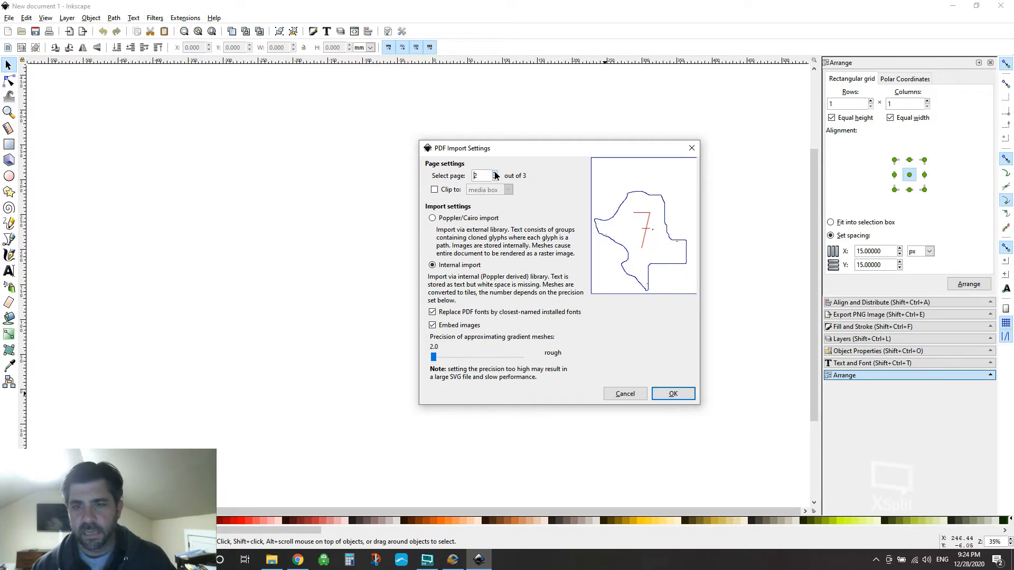
left_click(495, 173)
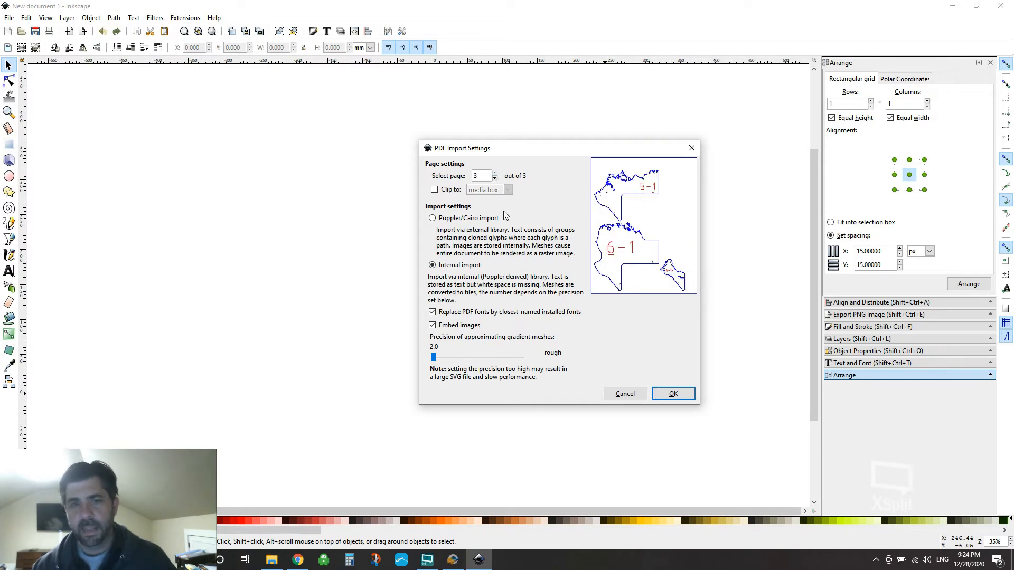
left_click(495, 179)
left_click(494, 178)
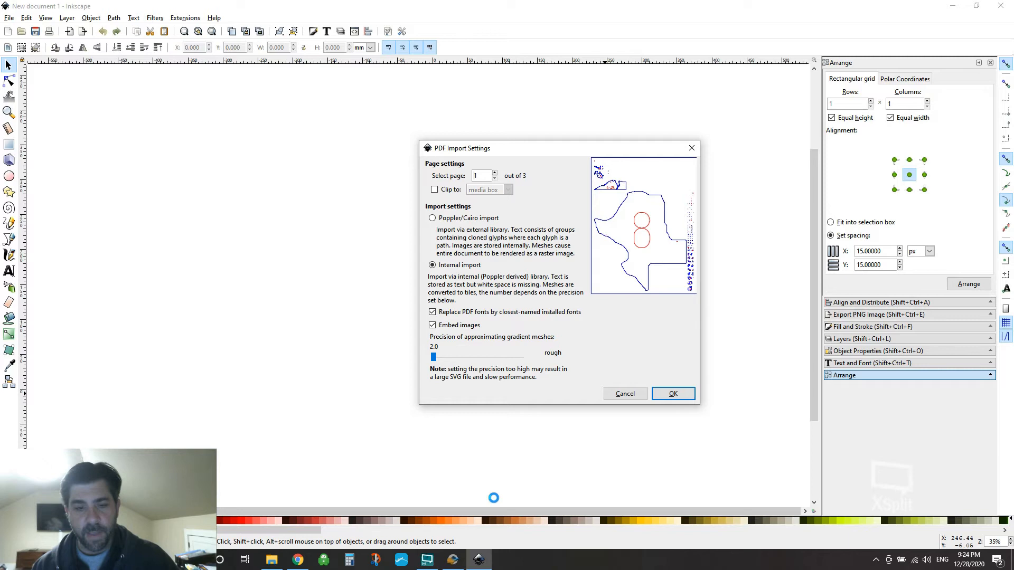
Switch to Slicer for Fusion 360, view cut sheets 1, 2 and 3 in the assembly reference, and return to Inkscape
left_click(452, 559)
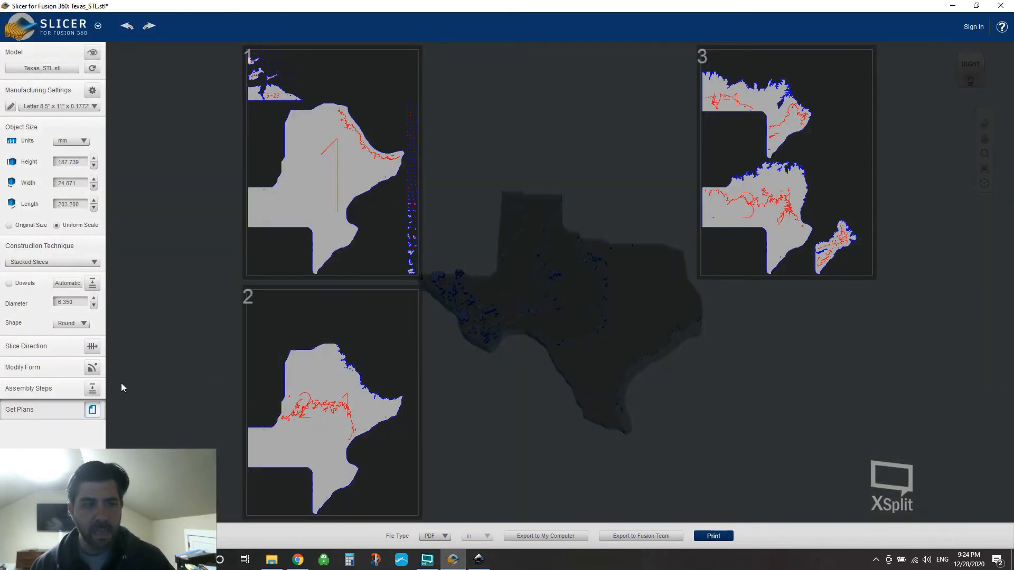
left_click(92, 389)
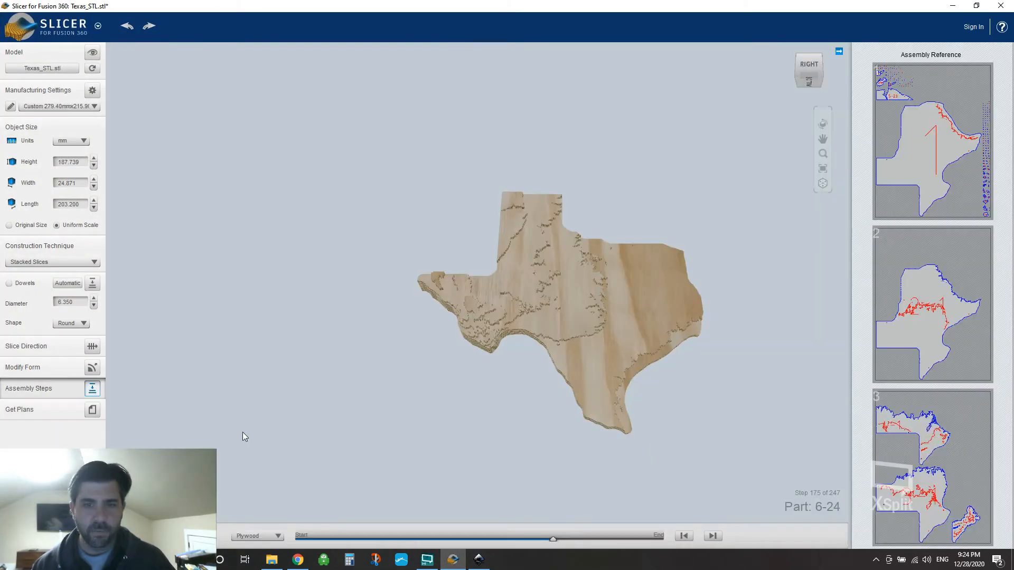
left_click(935, 131)
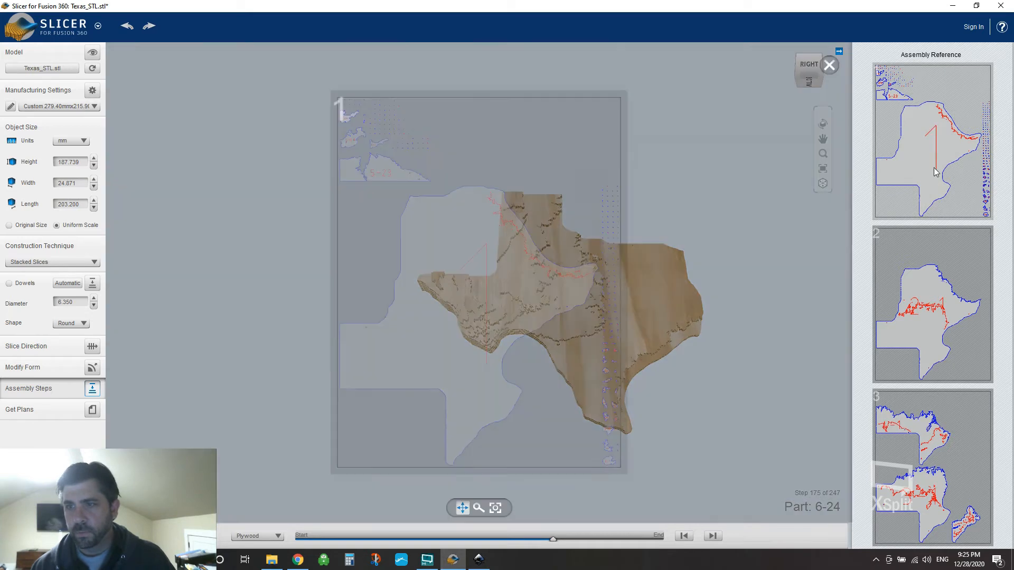
left_click(937, 321)
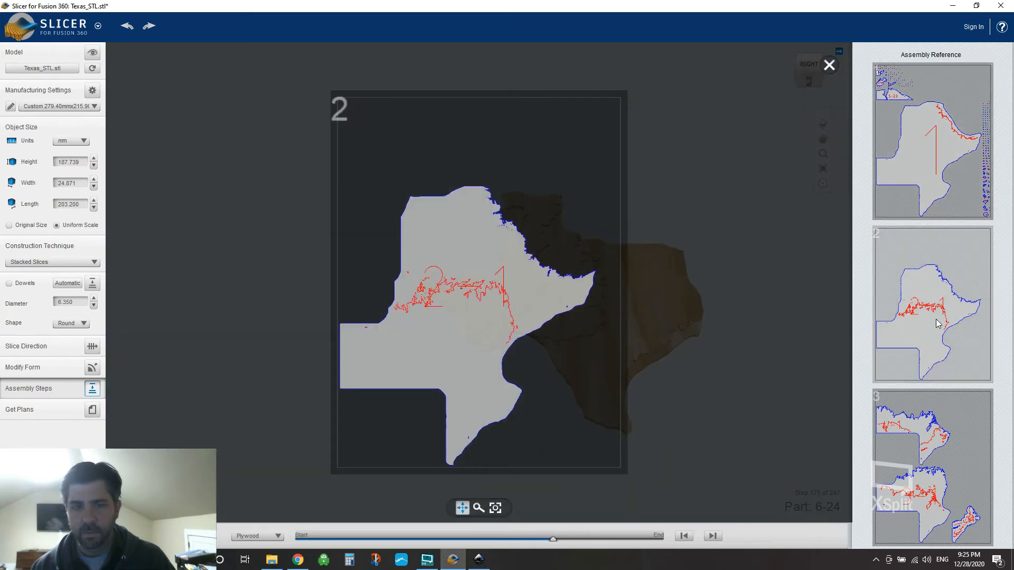
left_click(911, 459)
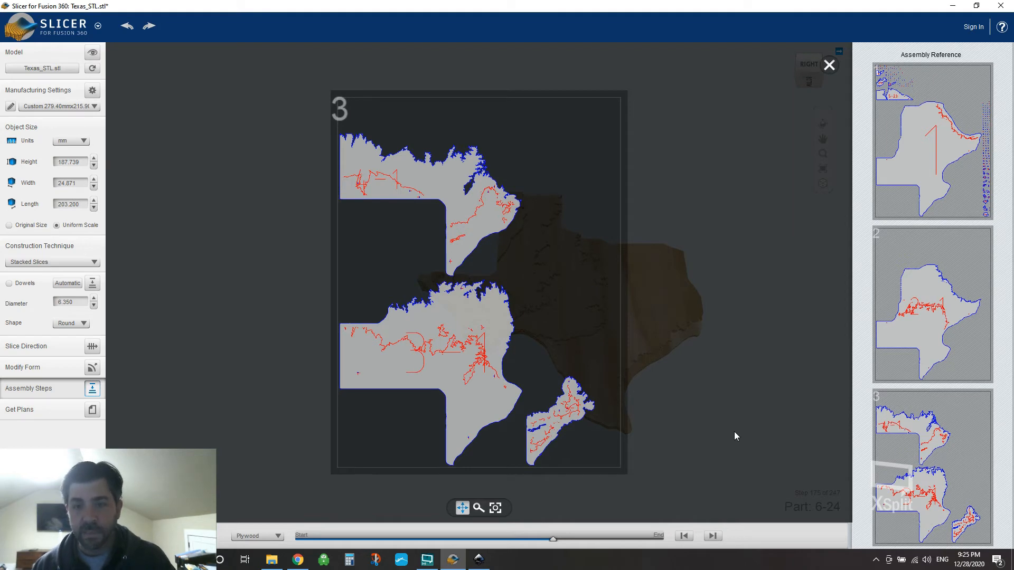
left_click(952, 6)
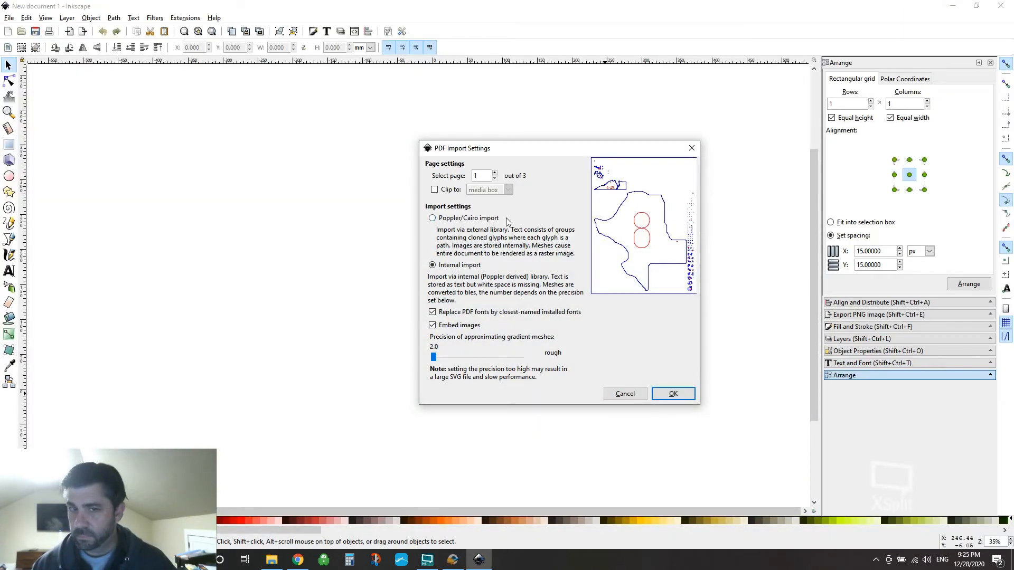
Import page 2 of the tx PDF with the internal import option and maximize its document window
left_click(494, 174)
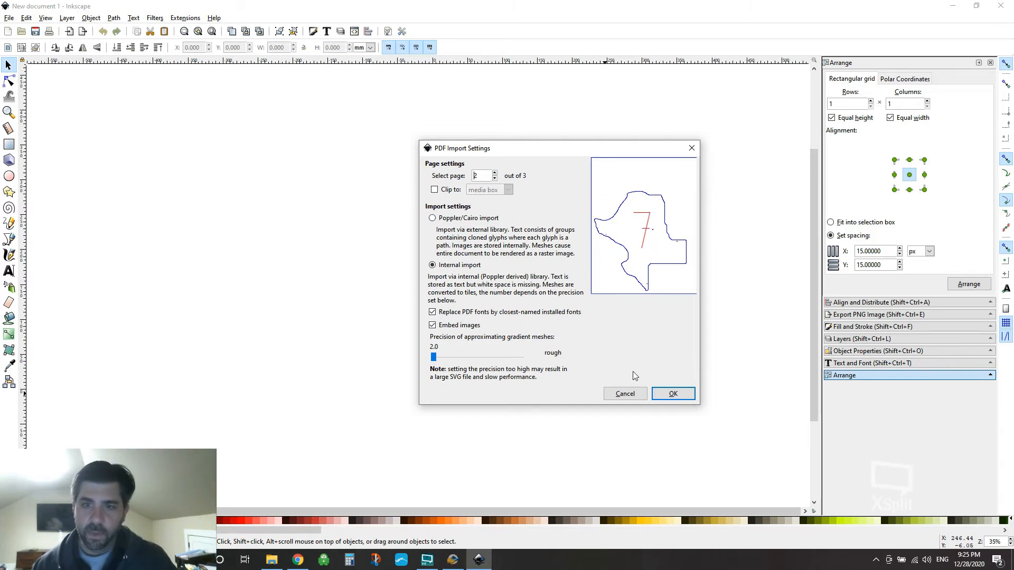
left_click(670, 394)
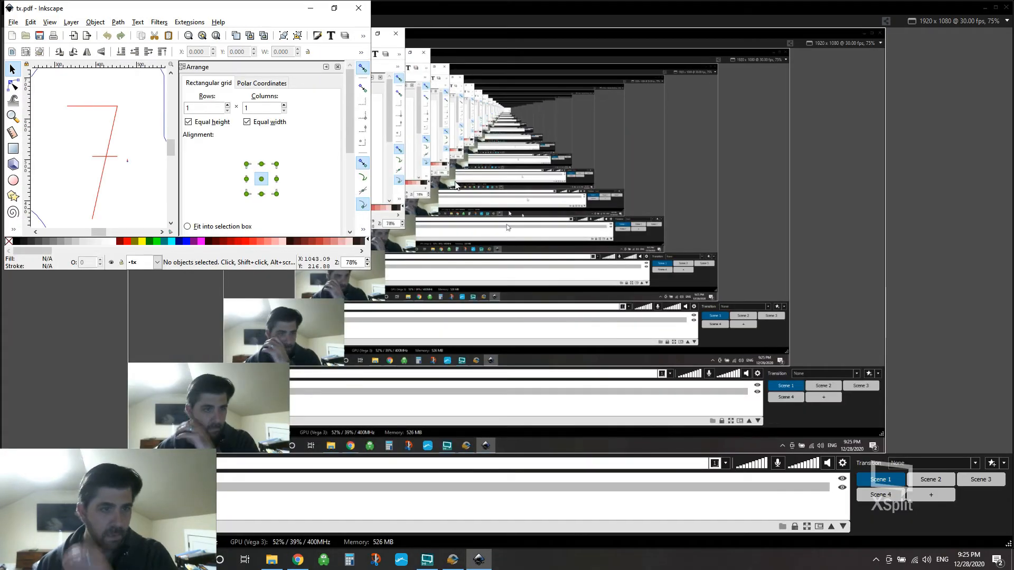
left_click(333, 8)
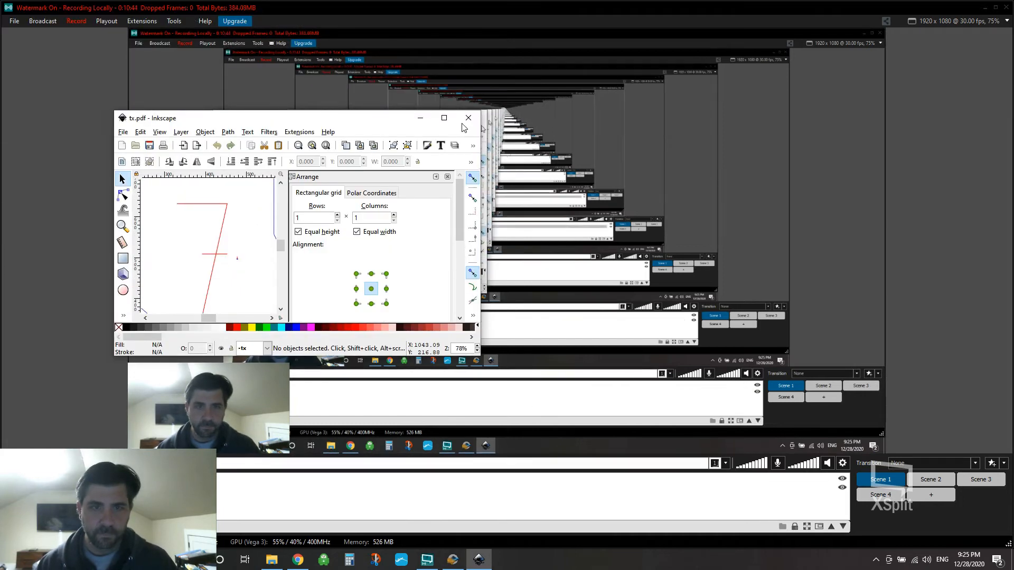
left_click(444, 118)
scroll(431, 404, "down", 1)
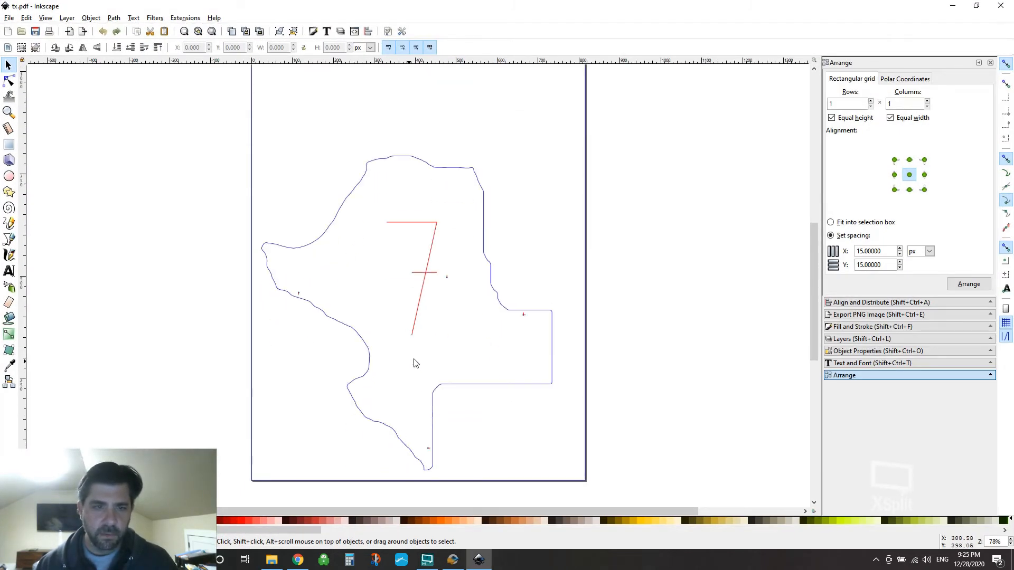
scroll(410, 349, "up", 5, "ctrl")
scroll(410, 350, "down", 4, "ctrl")
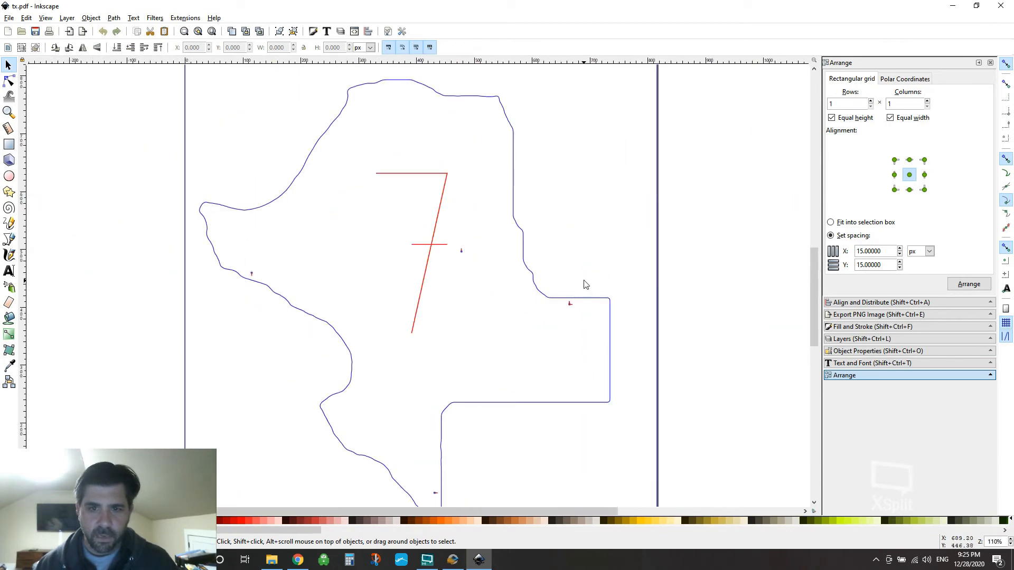
Try to delete the page border around the Texas outline, and undo the deletion
left_click(563, 302)
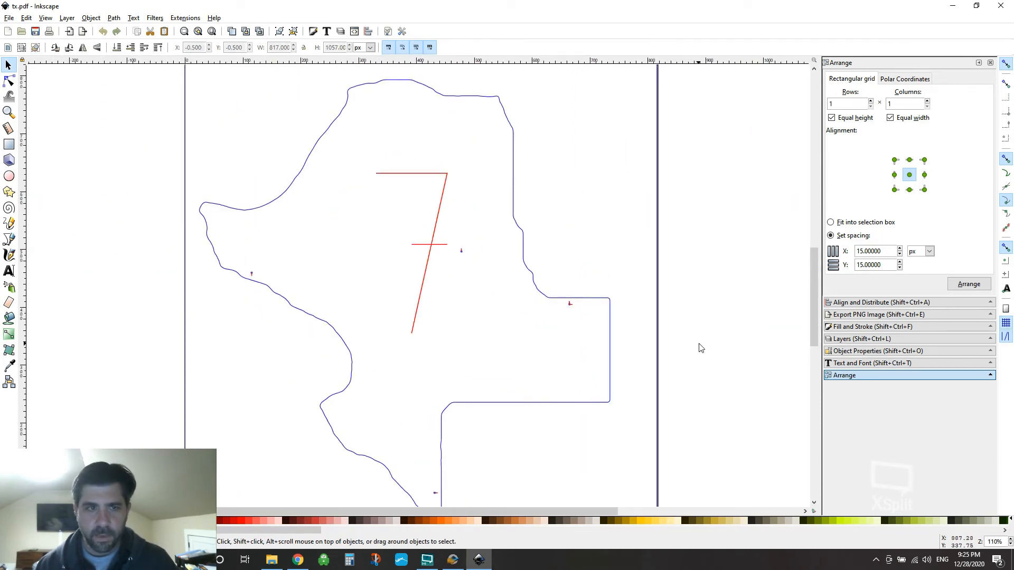
scroll(700, 348, "up", 8)
scroll(698, 344, "down", 3)
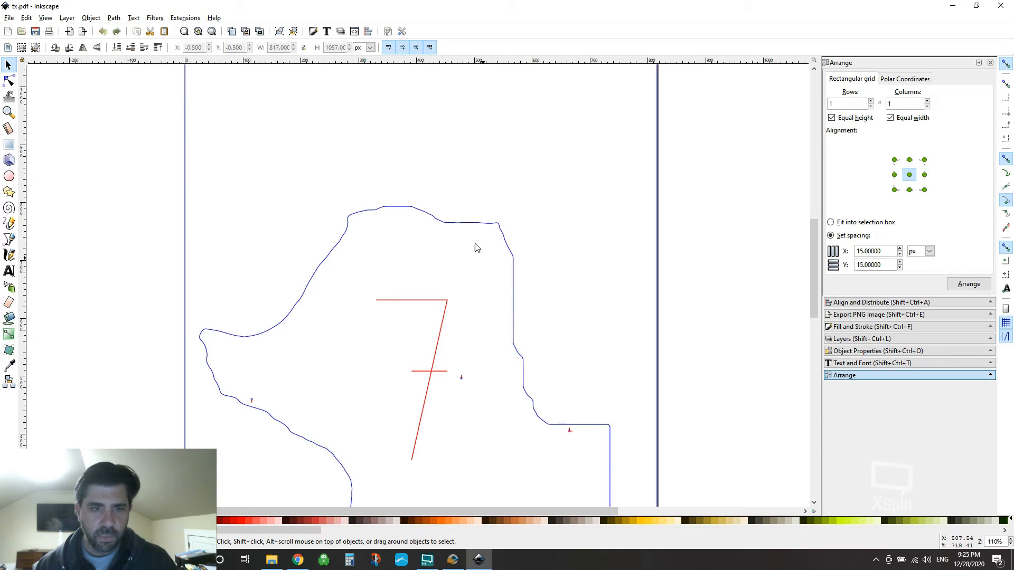
scroll(664, 220, "up", 4)
scroll(661, 223, "down", 6)
scroll(633, 228, "up", 4)
left_click(552, 98)
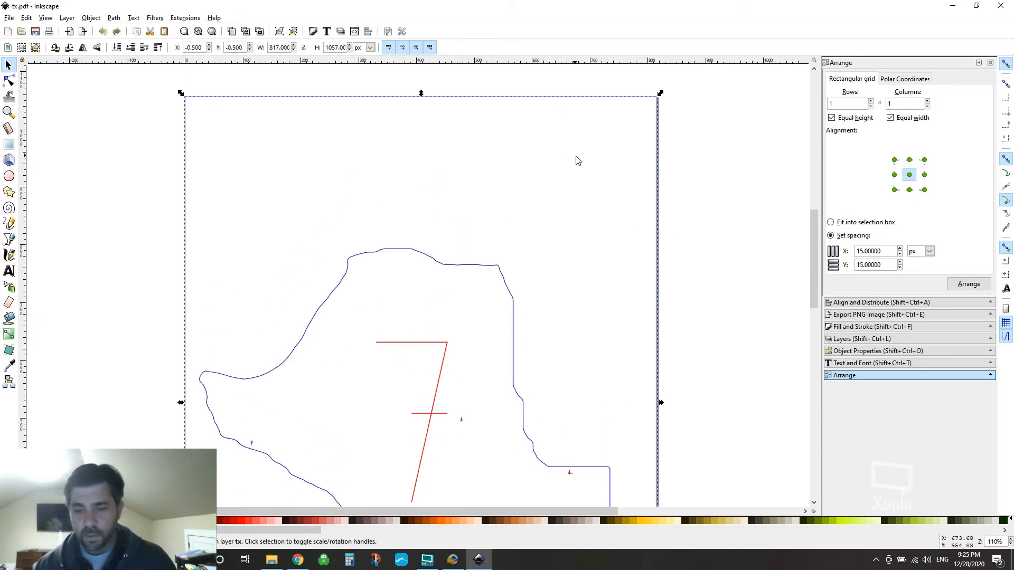
key("Delete")
key("ctrl+s")
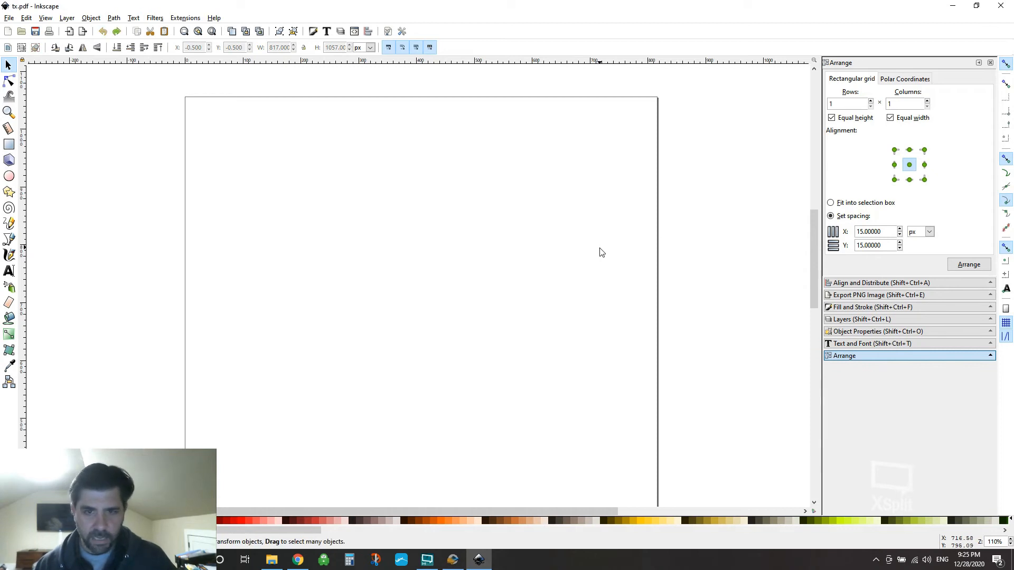
right_click(432, 324)
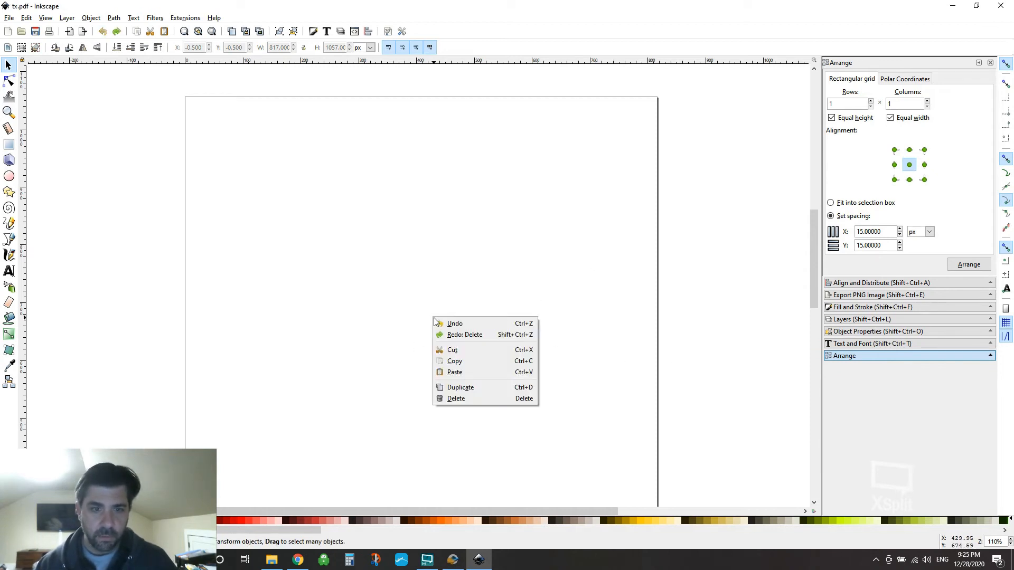
key("Escape")
key("ctrl+z")
scroll(303, 294, "down", 3)
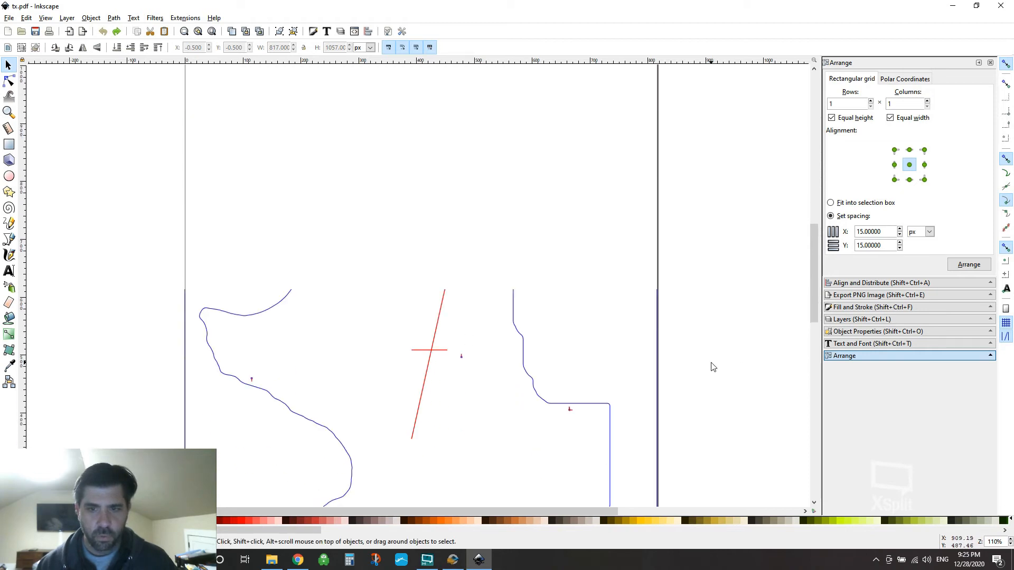
Try to separate the imported drawing into individual pieces with Break Apart
scroll(702, 359, "down", 1)
left_click(570, 387)
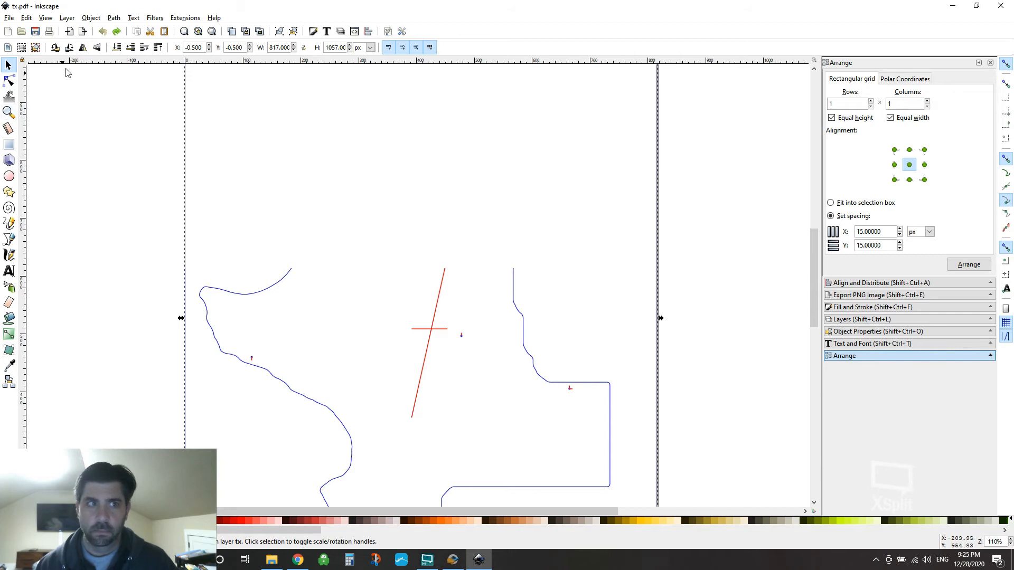
left_click(113, 19)
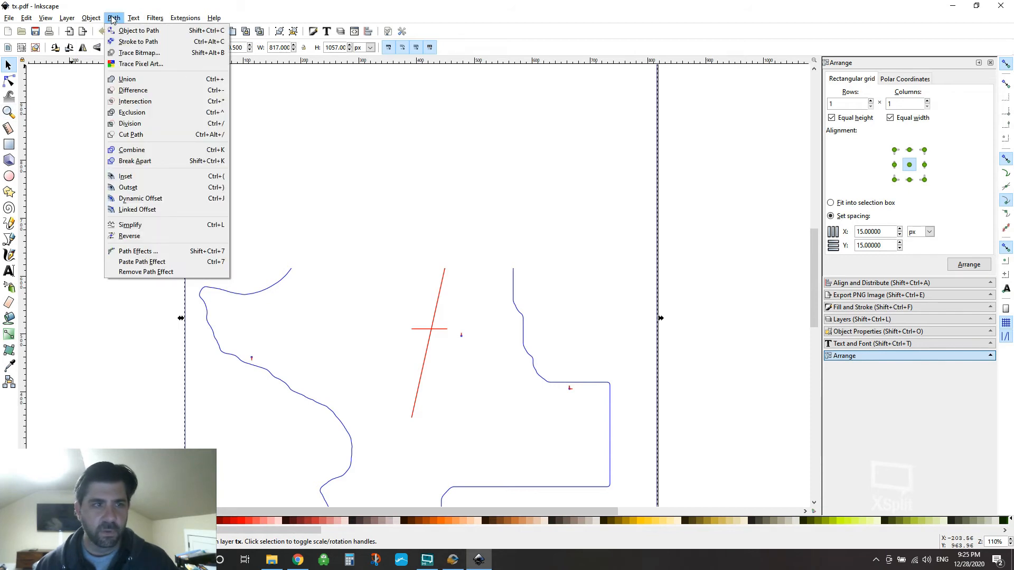
left_click(130, 161)
left_click(728, 293)
left_click(185, 262)
scroll(501, 262, "down", 2)
scroll(495, 259, "up", 5, "ctrl")
scroll(496, 260, "down", 9, "ctrl")
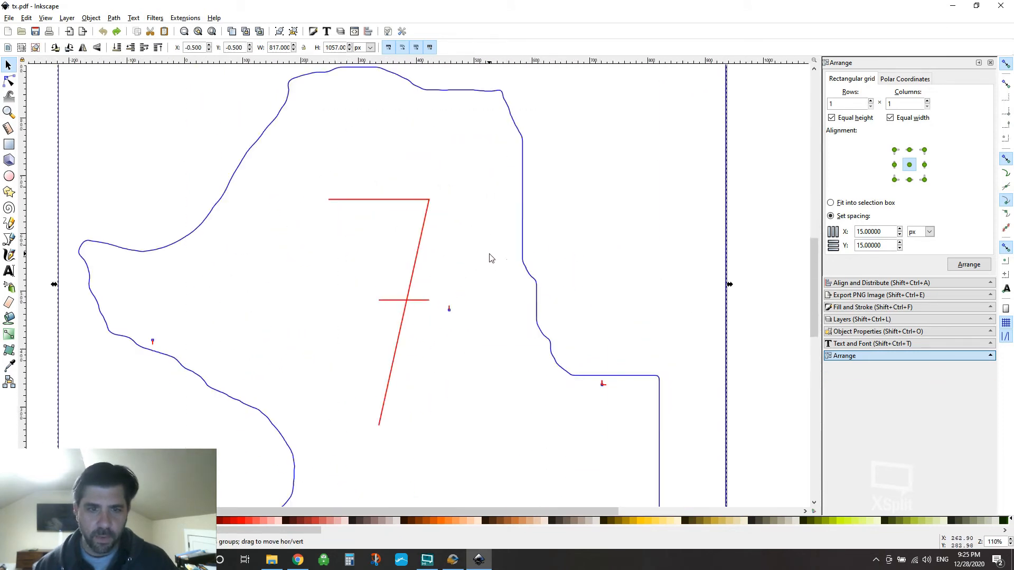
scroll(496, 259, "up", 3, "ctrl")
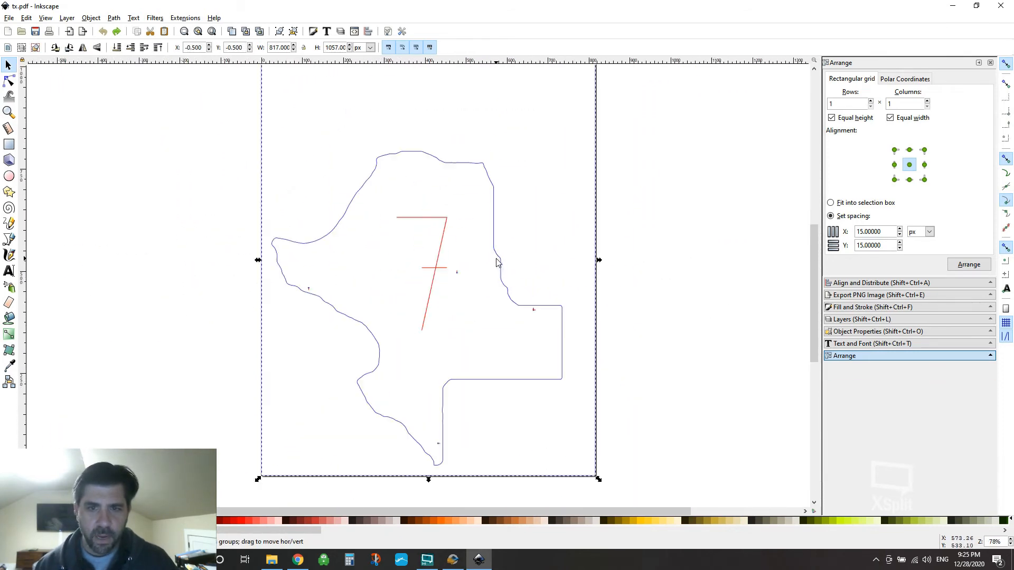
Enter the imported group and delete the rectangular page border around the Texas outline
left_click(530, 304)
double_click(530, 306)
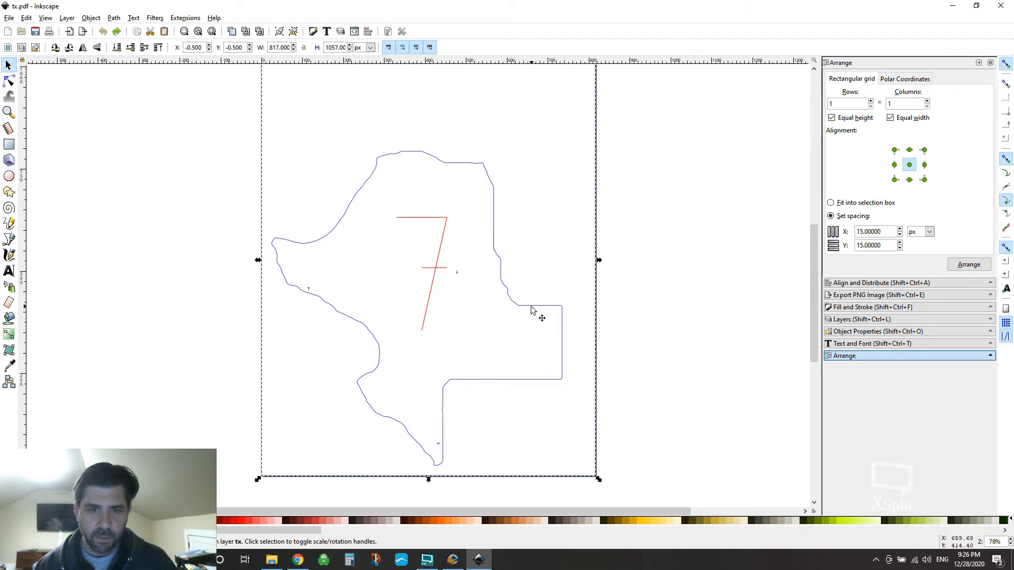
left_click(545, 309)
left_click(737, 324)
left_click(599, 212)
key("Delete")
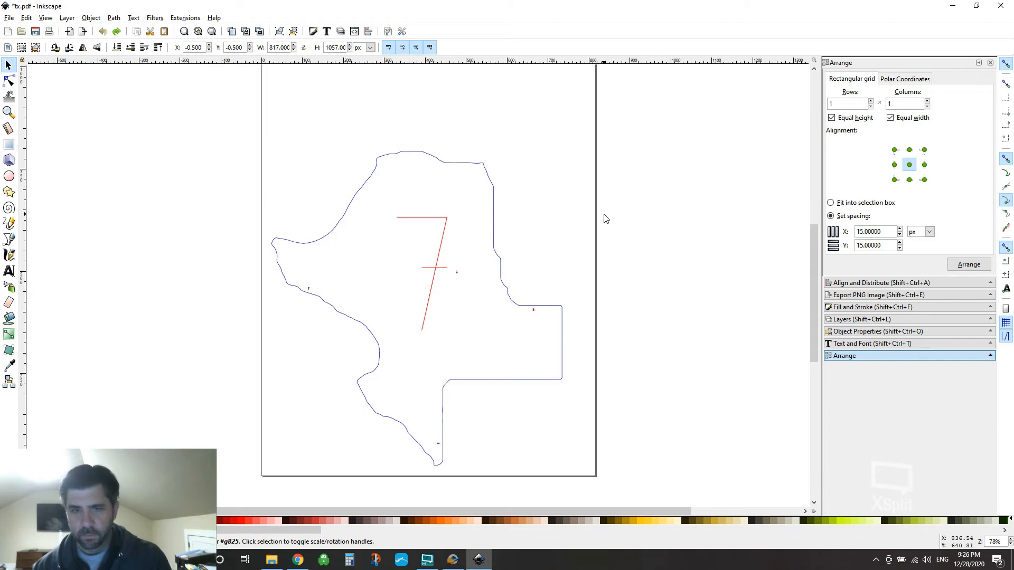
Delete the large red 7, its crossbar and the small mark beside it inside the Texas outline
left_click(435, 220)
double_click(436, 220)
left_click(436, 221)
key("Delete")
left_click_drag(415, 254, 460, 278)
key("Delete")
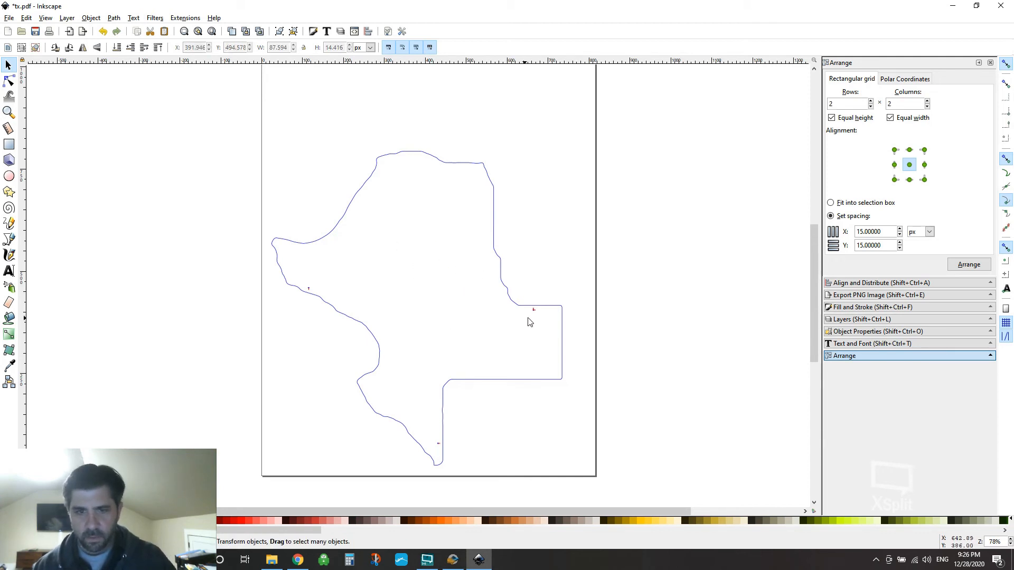
Delete the small marks near the outline's eastern corner, southern tip and western edge
left_click_drag(541, 308, 527, 312)
key("Delete")
left_click_drag(433, 439, 444, 455)
key("Delete")
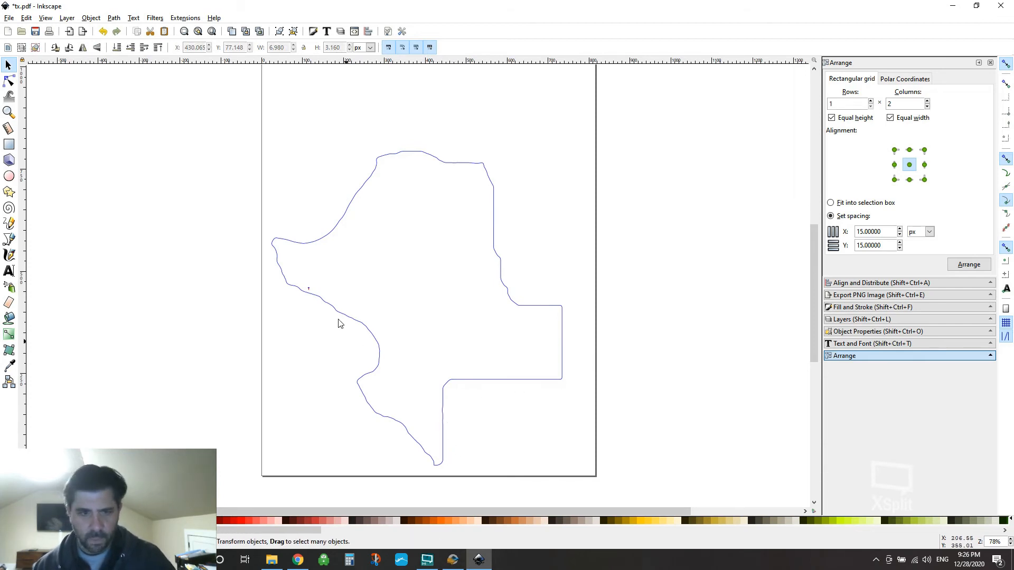
left_click_drag(305, 286, 317, 297)
key("Delete")
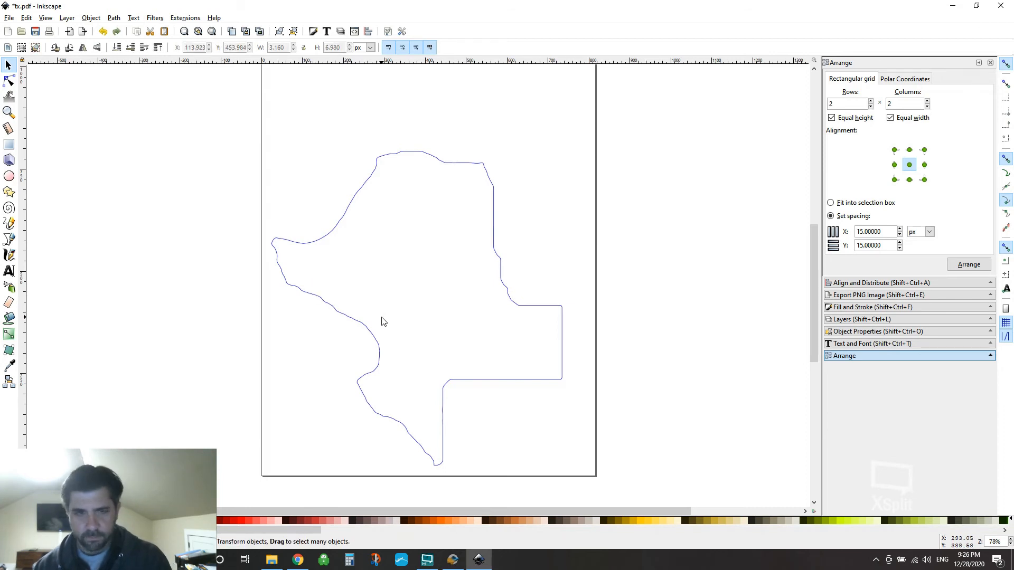
Set the Texas outline's stroke to a flat red with RGB 255, 0, 0
left_click(552, 311)
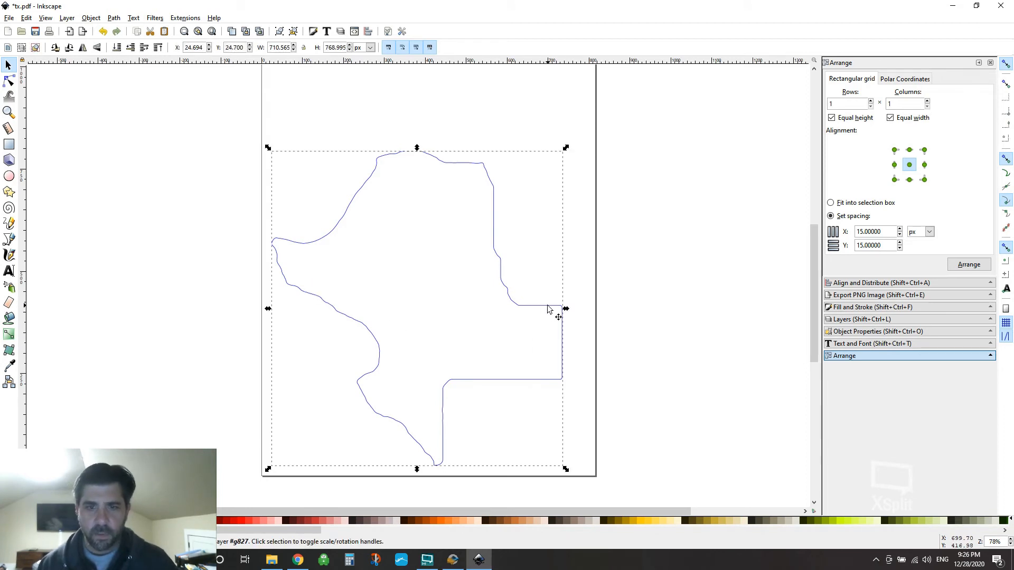
left_click(871, 308)
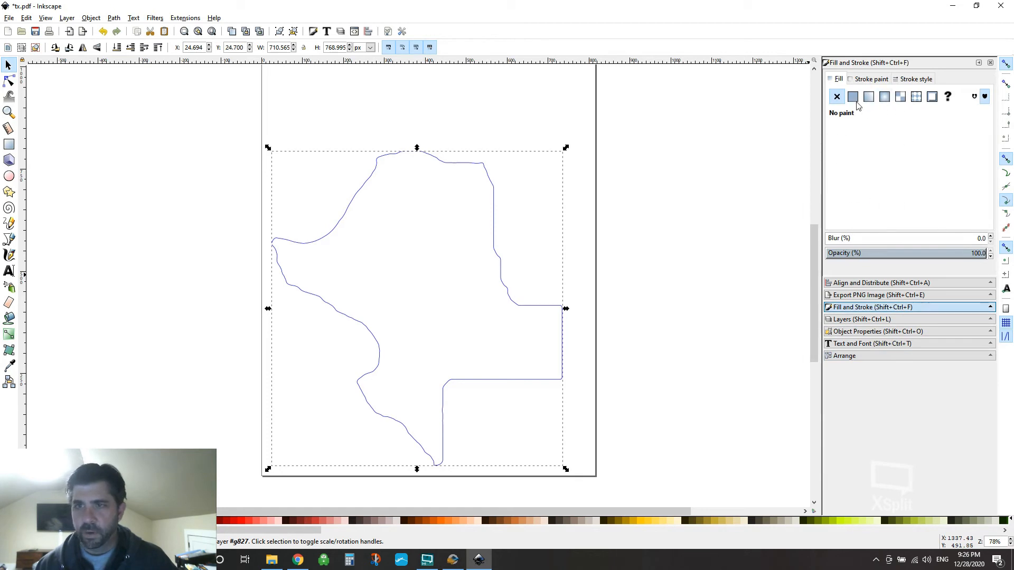
left_click(871, 79)
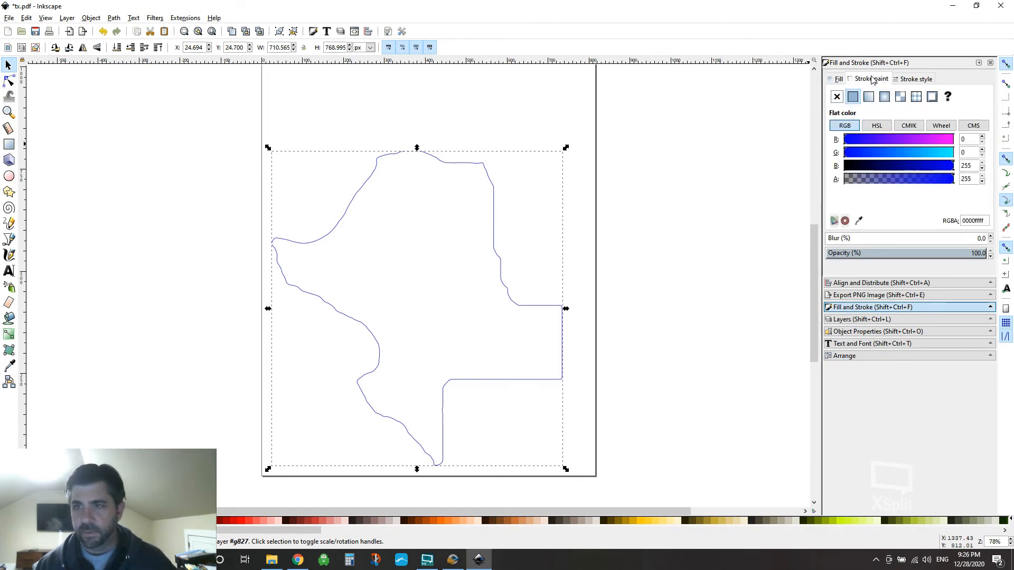
left_click(852, 98)
left_click(973, 165)
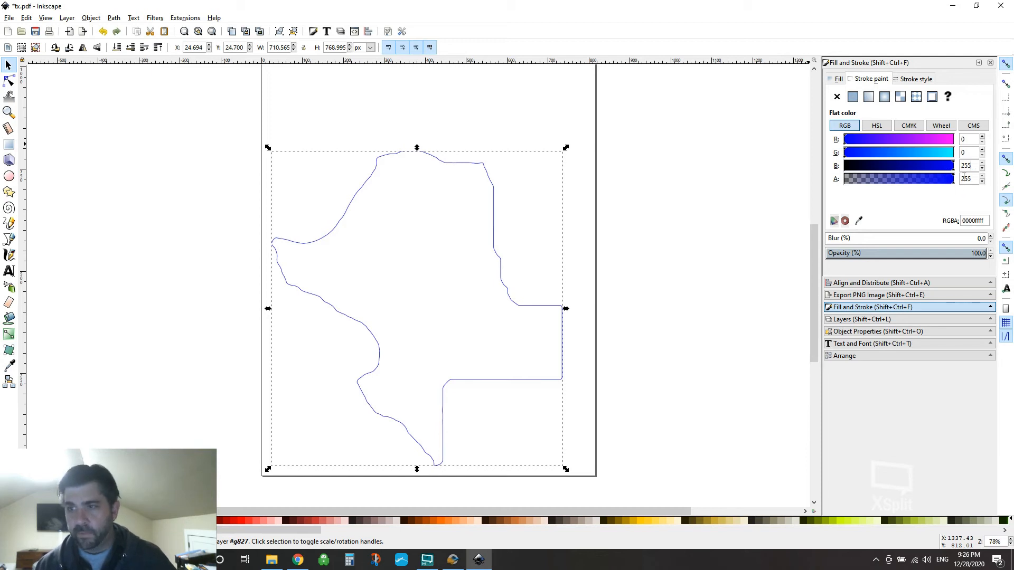
type("0")
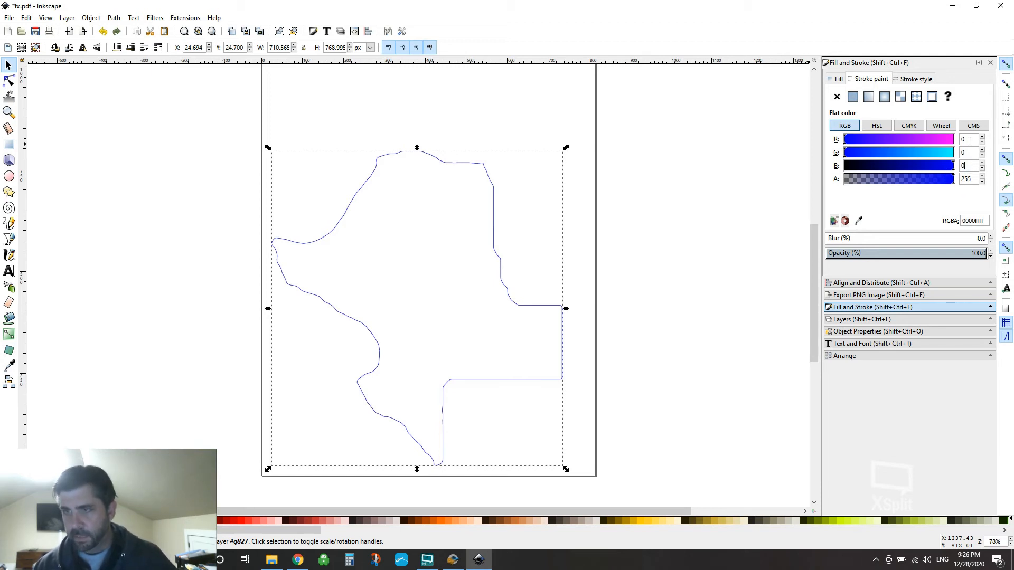
double_click(968, 139)
type("255")
key("Return")
left_click(786, 213)
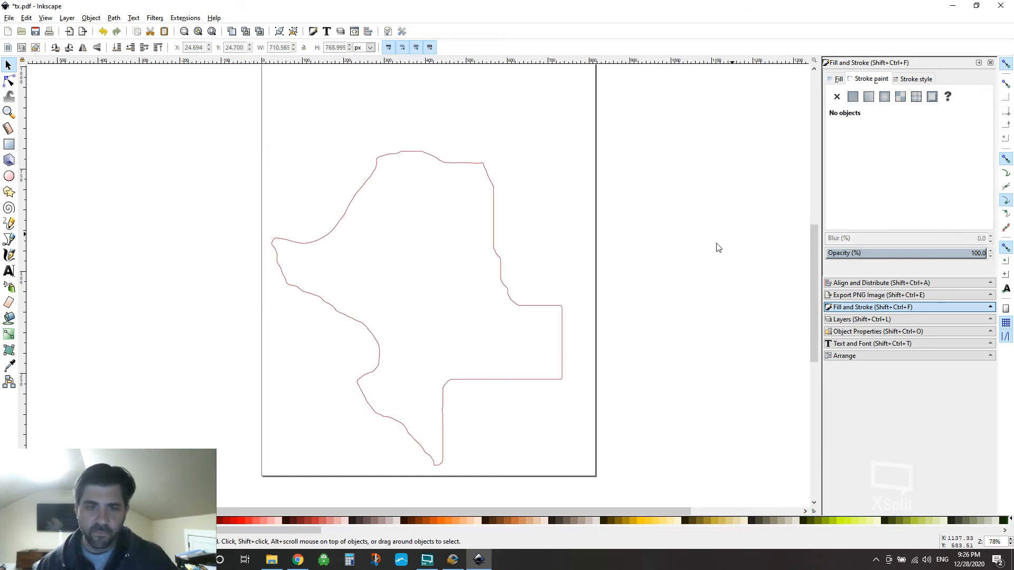
Set the custom page size units to mm and resize the page to the selected Texas outline with zero margins
left_click(443, 159)
left_click(9, 17)
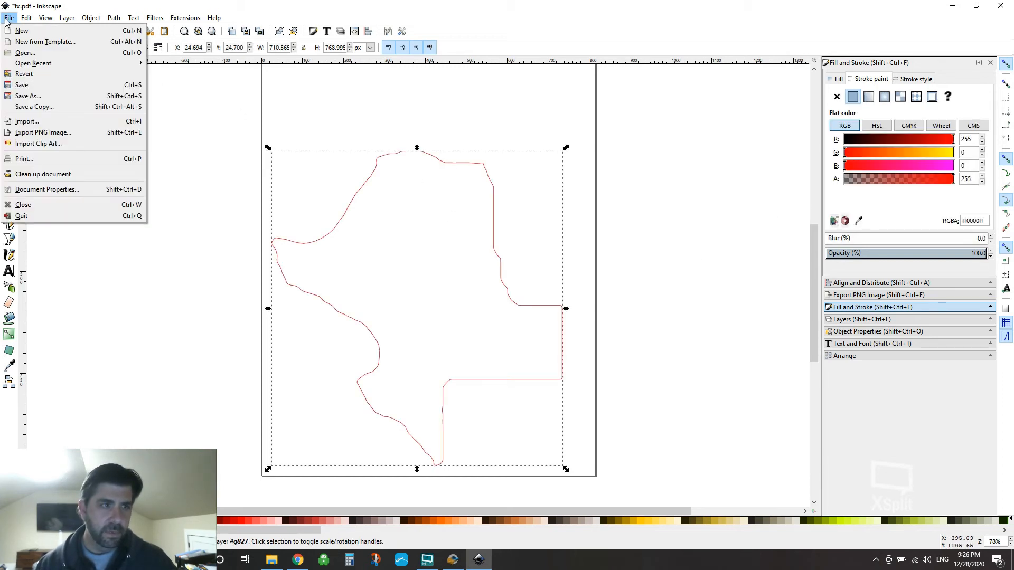
left_click(57, 194)
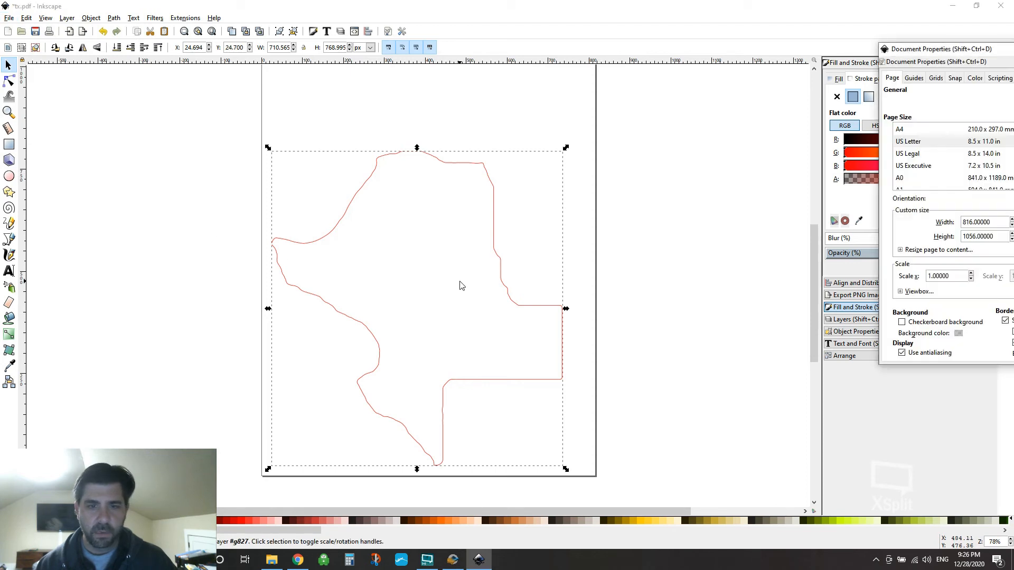
left_click_drag(983, 52, 781, 35)
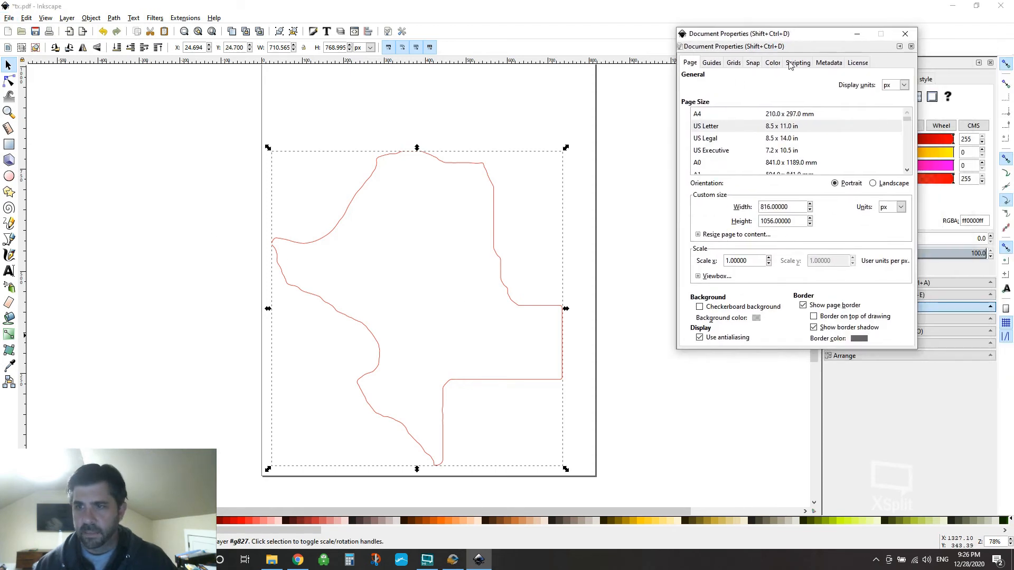
left_click(897, 206)
left_click(892, 237)
left_click(721, 236)
left_click(790, 291)
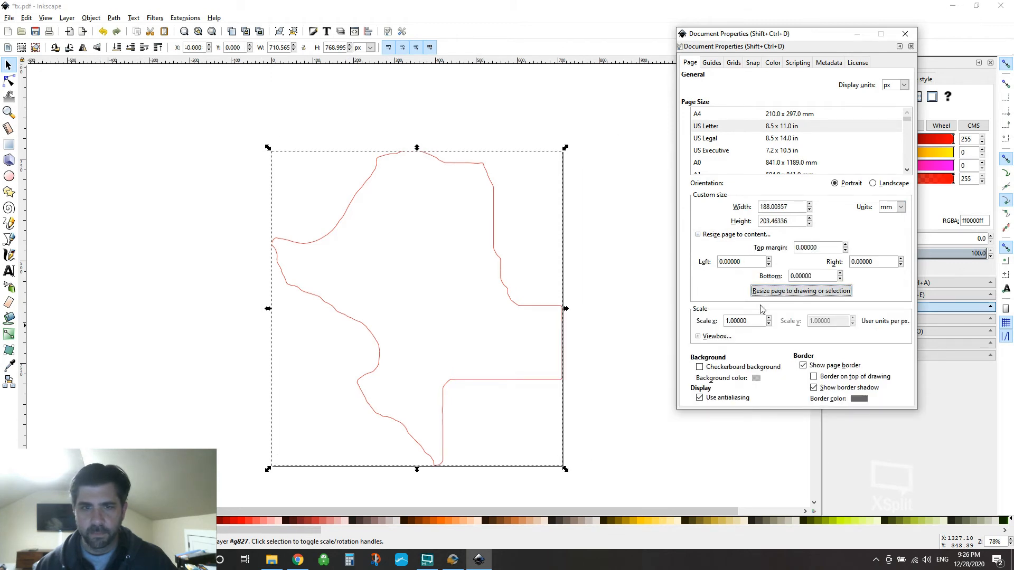
left_click(905, 33)
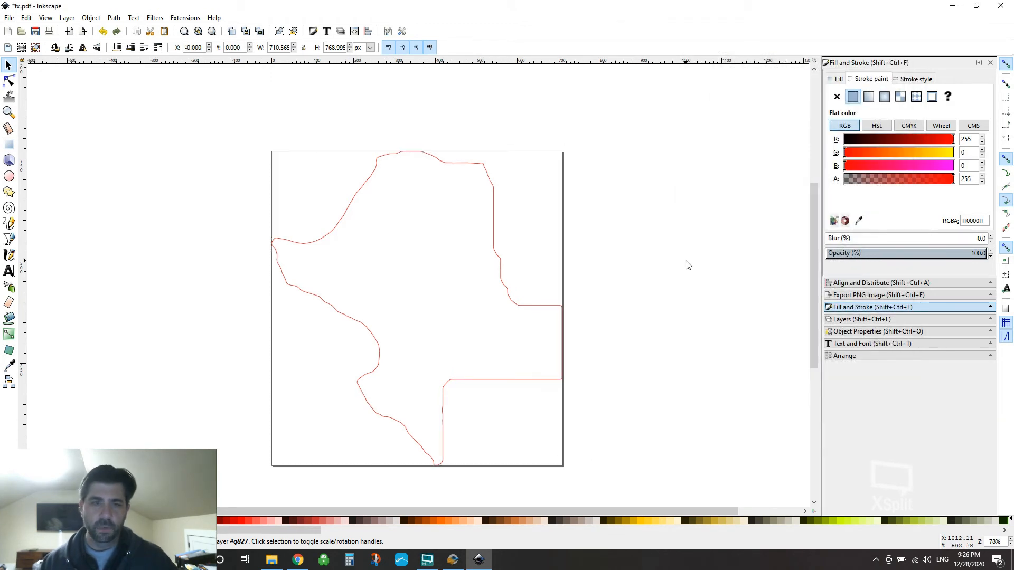
left_click(688, 265)
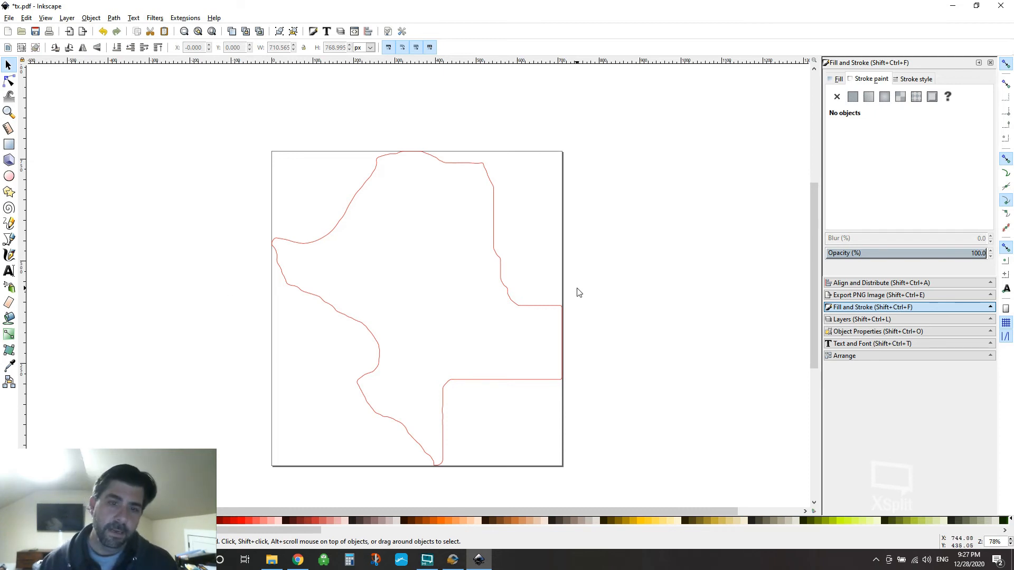
Open the recent file TX2.svg and bring its three red layer outlines fully into view
left_click(10, 19)
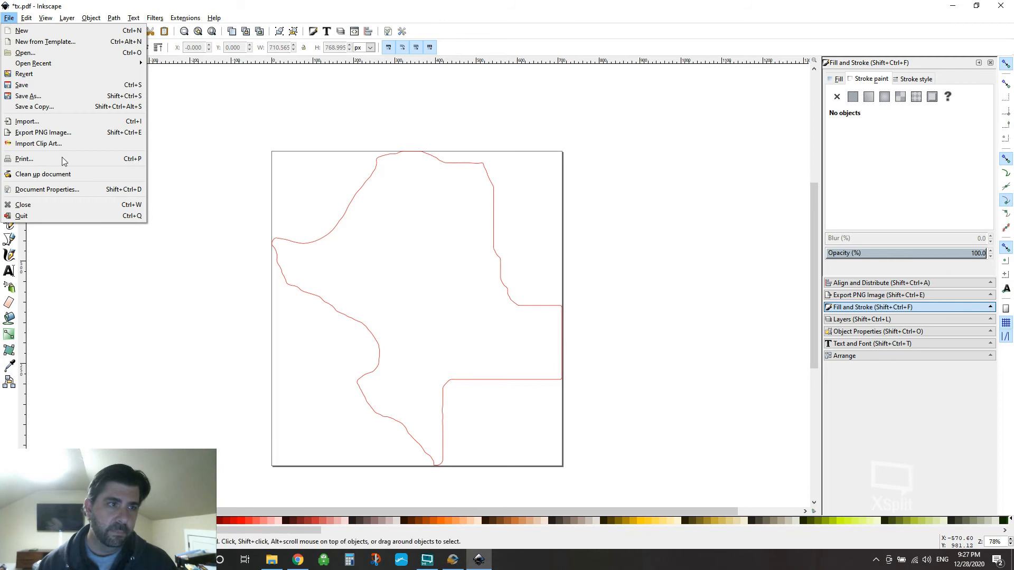
mouse_move(49, 64)
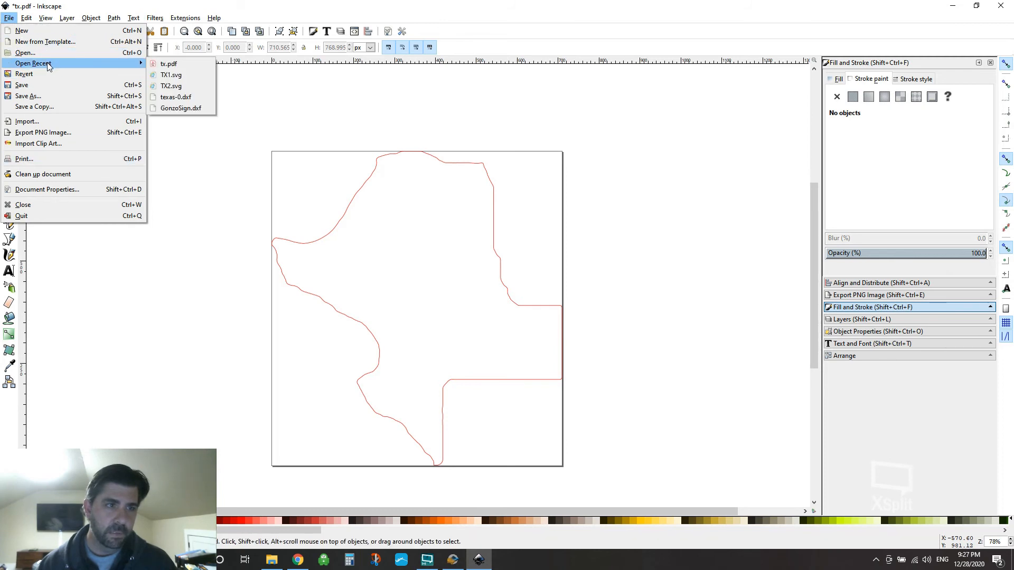
left_click(178, 83)
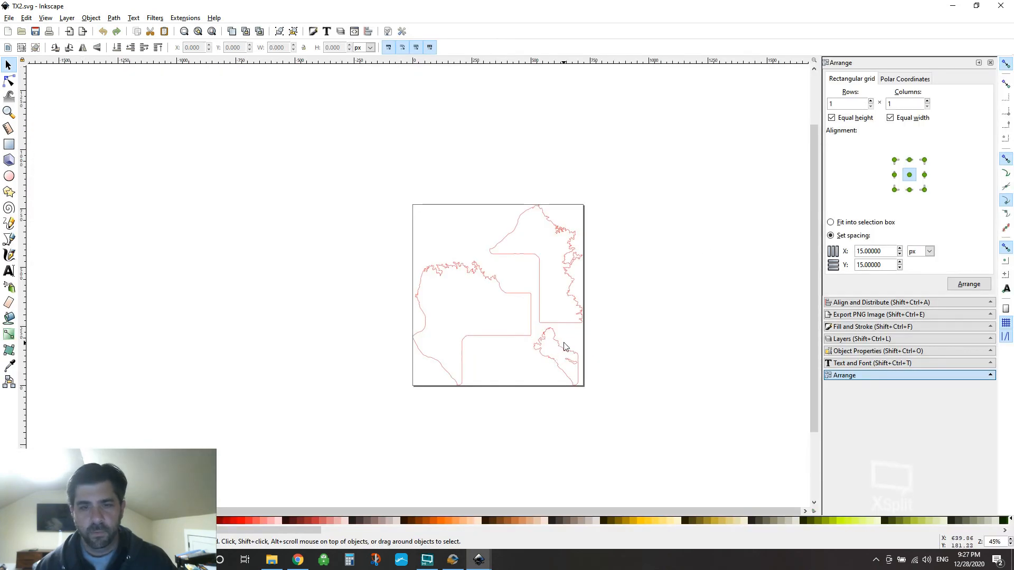
scroll(565, 347, "up", 2, "ctrl")
scroll(681, 350, "up", 2)
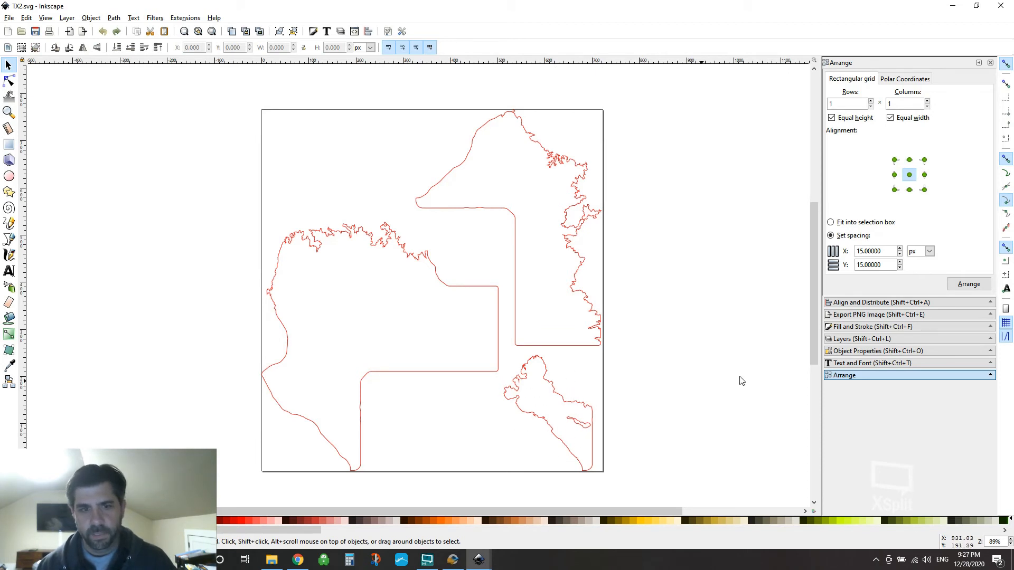
scroll(648, 345, "down", 2)
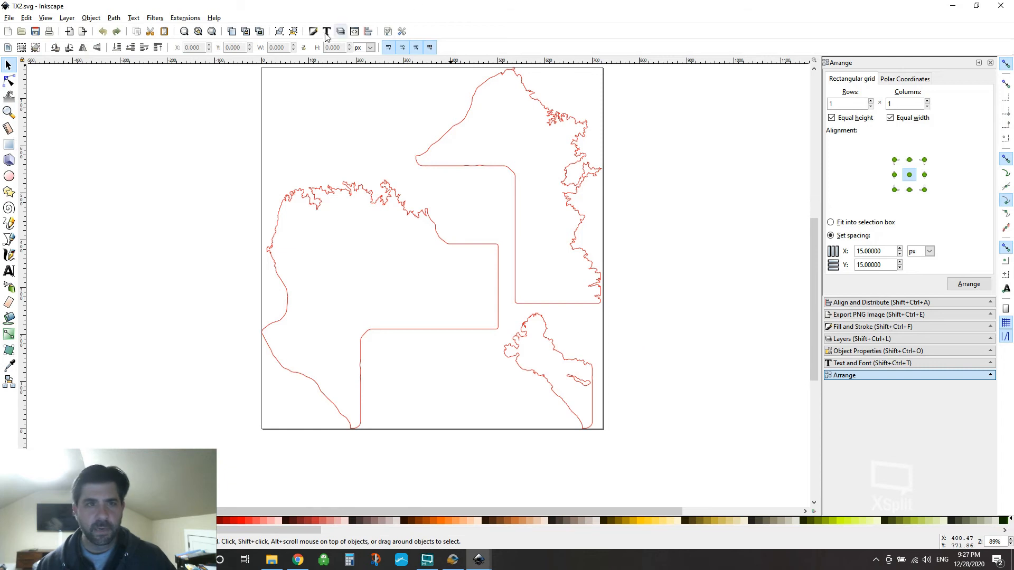
Look at the tx.pdf document window again and return to TX2.svg
mouse_move(479, 559)
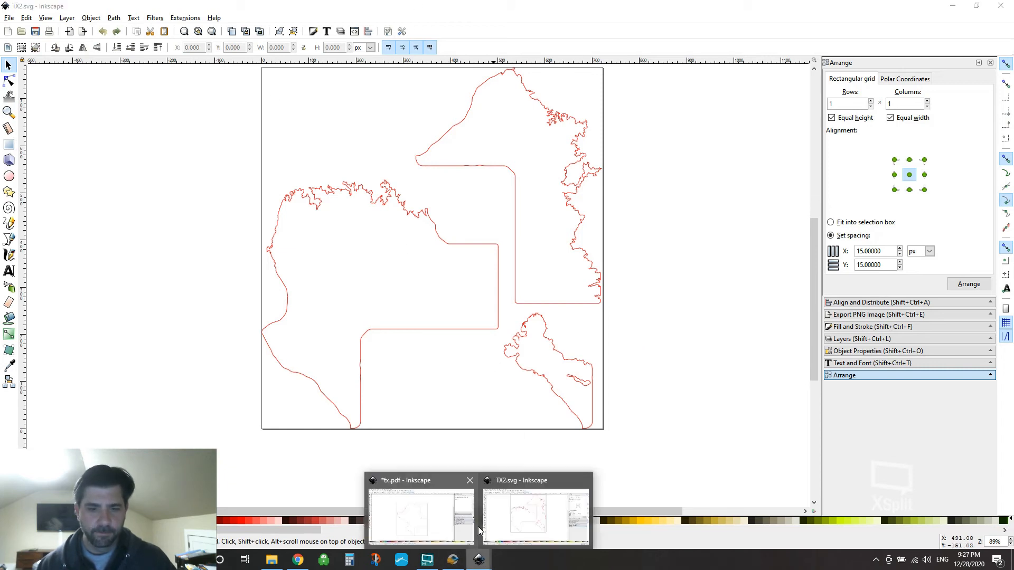
left_click(451, 514)
mouse_move(479, 560)
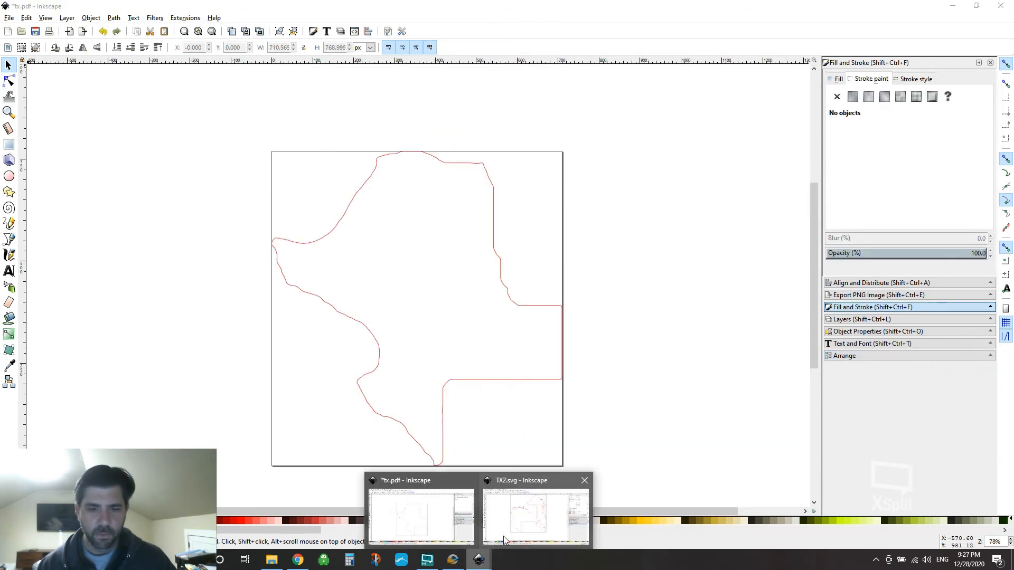
left_click(534, 520)
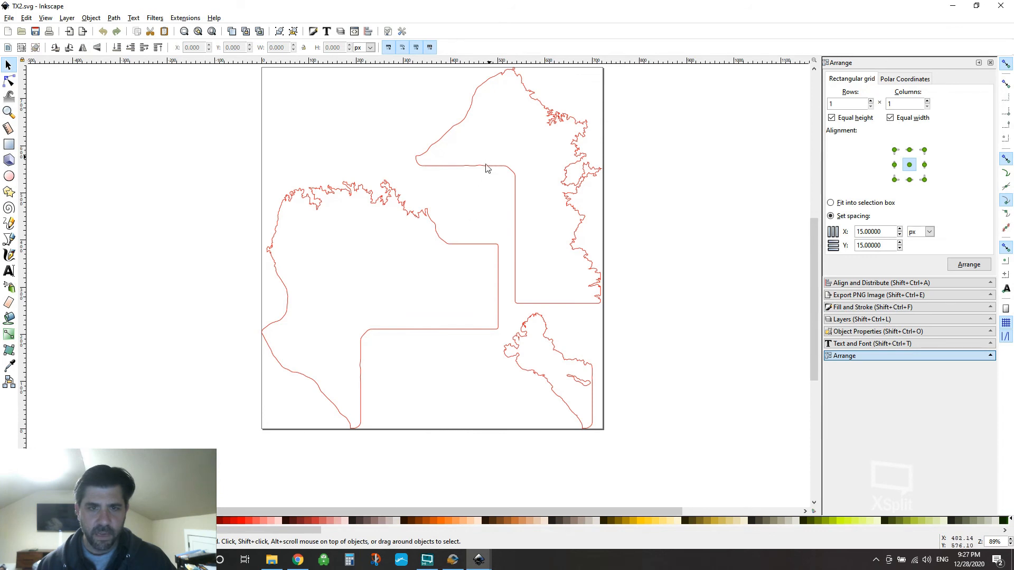